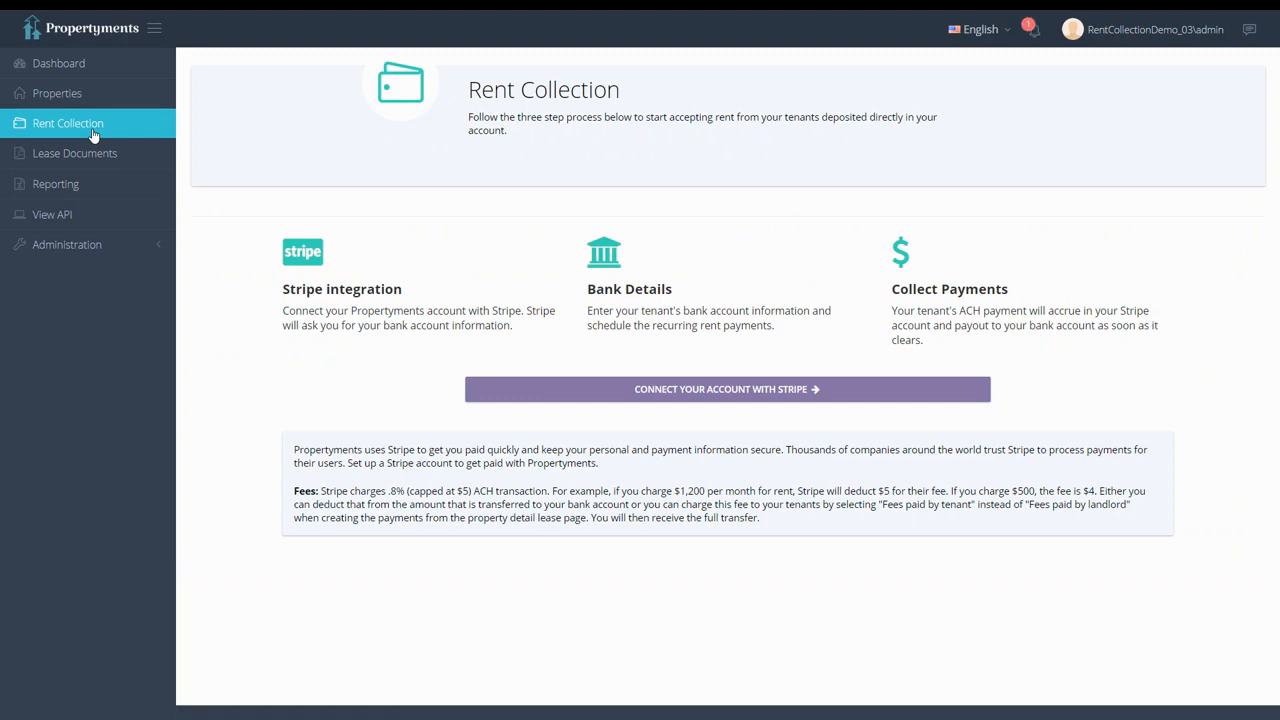
# - Begin linking the landlord's account to Stripe from the Rent Collection page
pyautogui.click(547, 390)
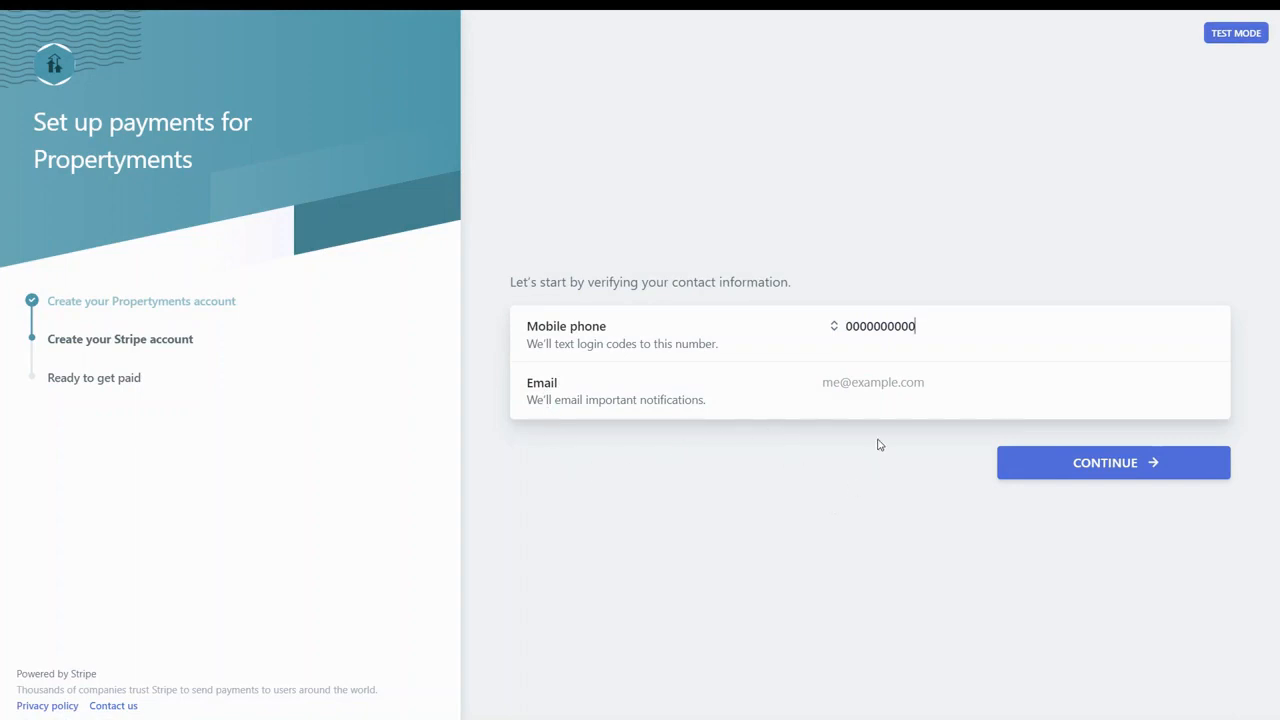
# - Enter the landlord's contact e-mail in Stripe Express and continue to phone verification
pyautogui.click(874, 377)
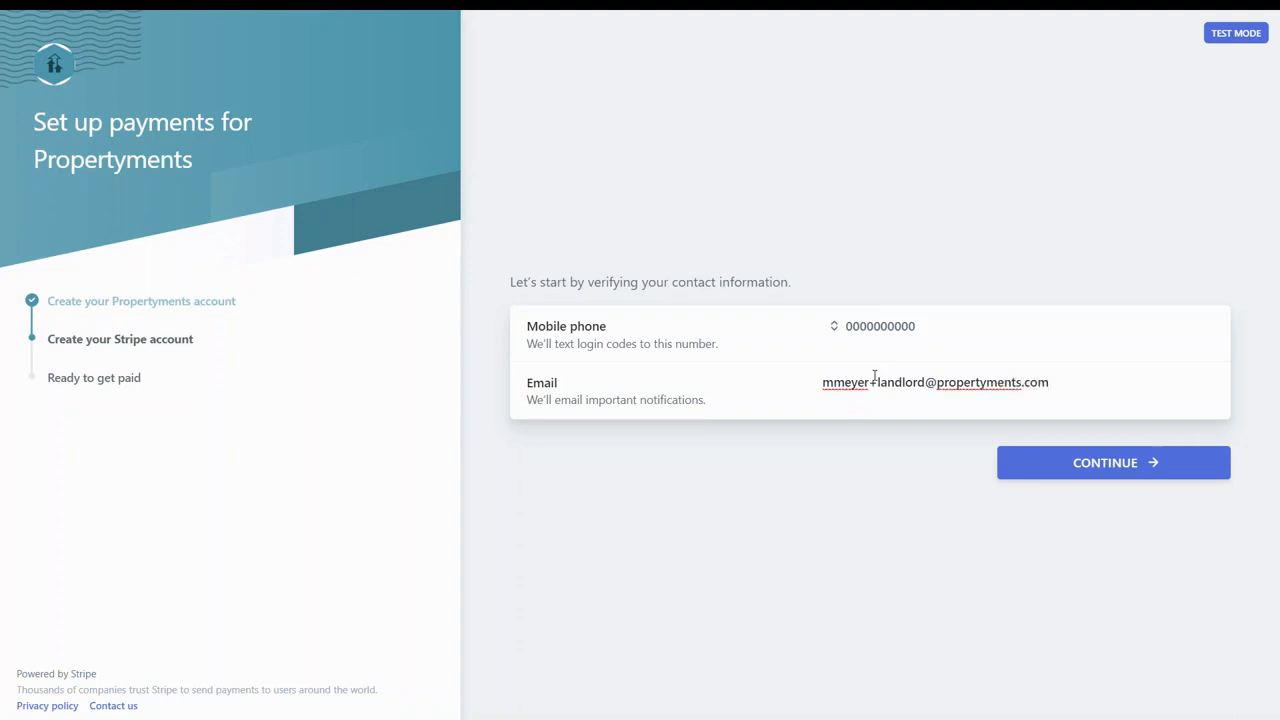
pyautogui.click(1018, 470)
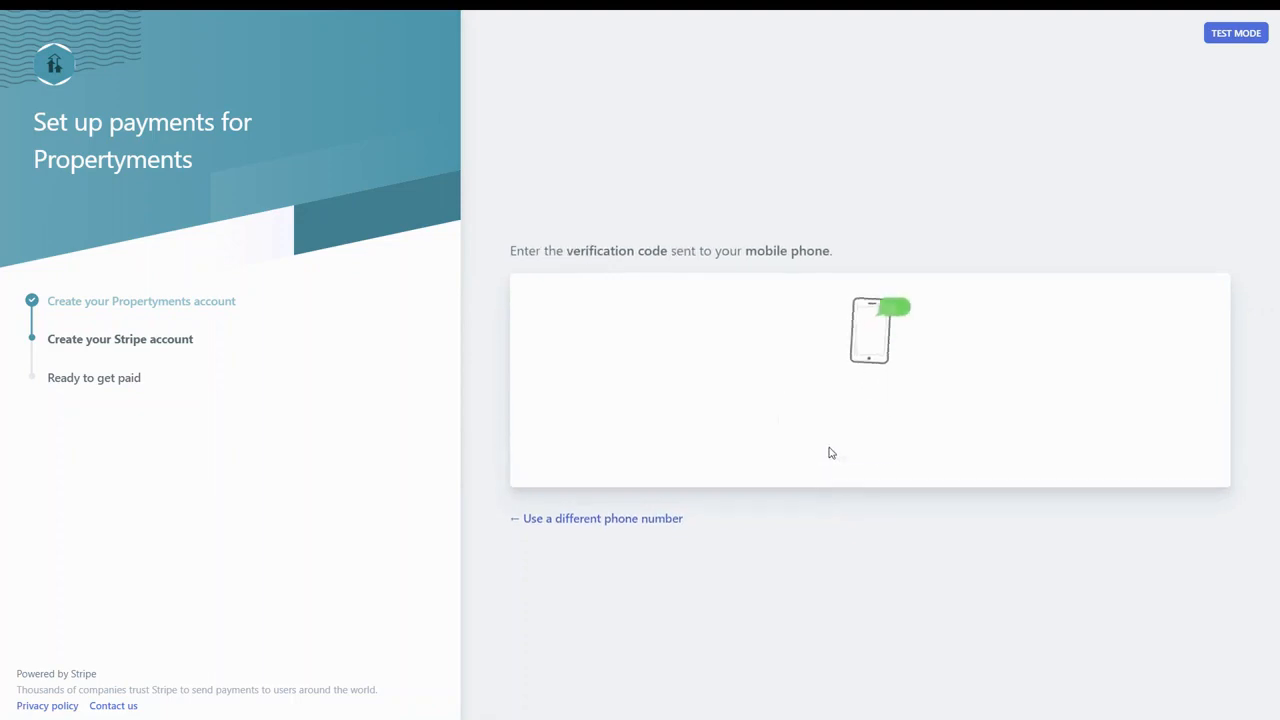
# - Enter the phone verification code, then the landlord's legal first name, last name and birth date
pyautogui.write('000000')
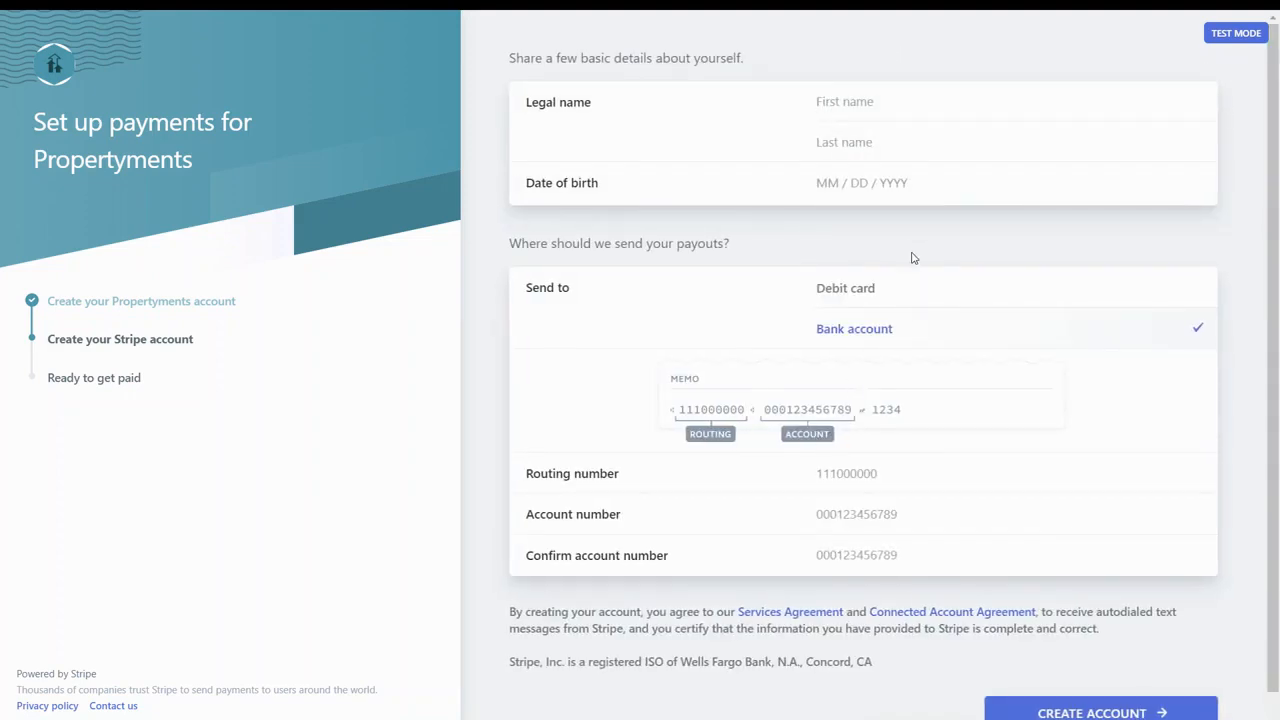
pyautogui.click(878, 100)
pyautogui.press('Tab')
pyautogui.press('Tab')
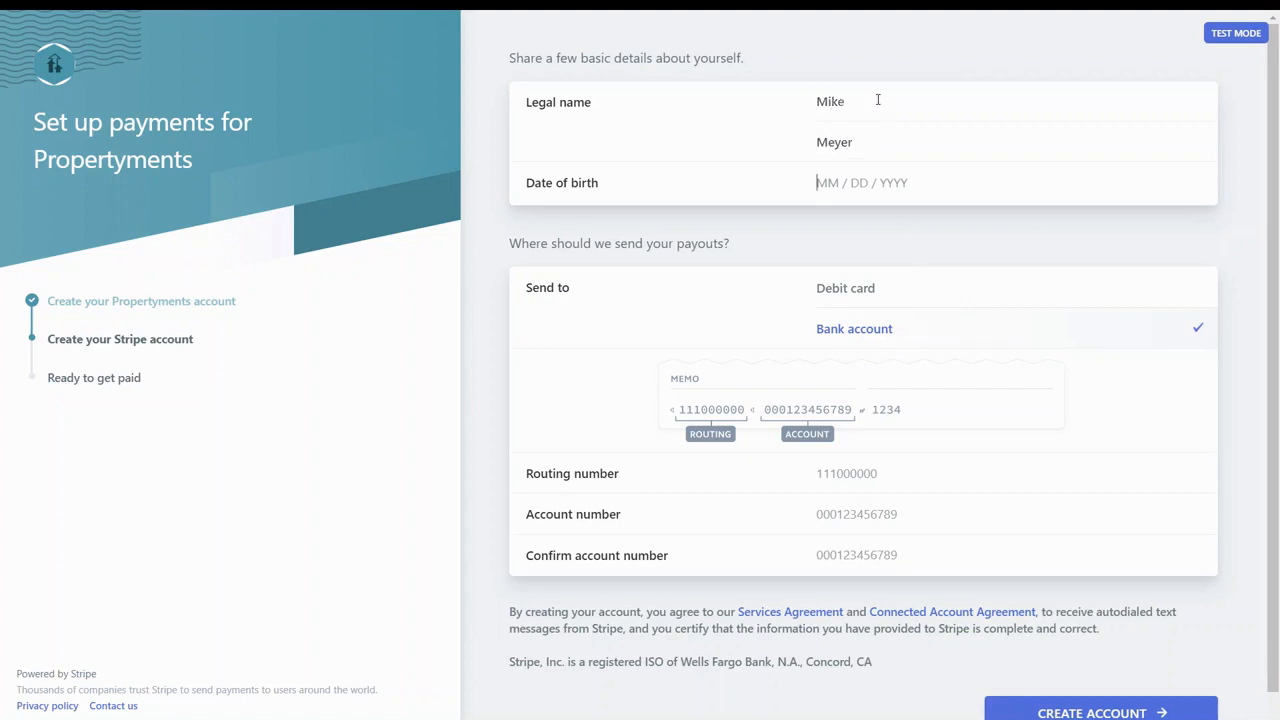
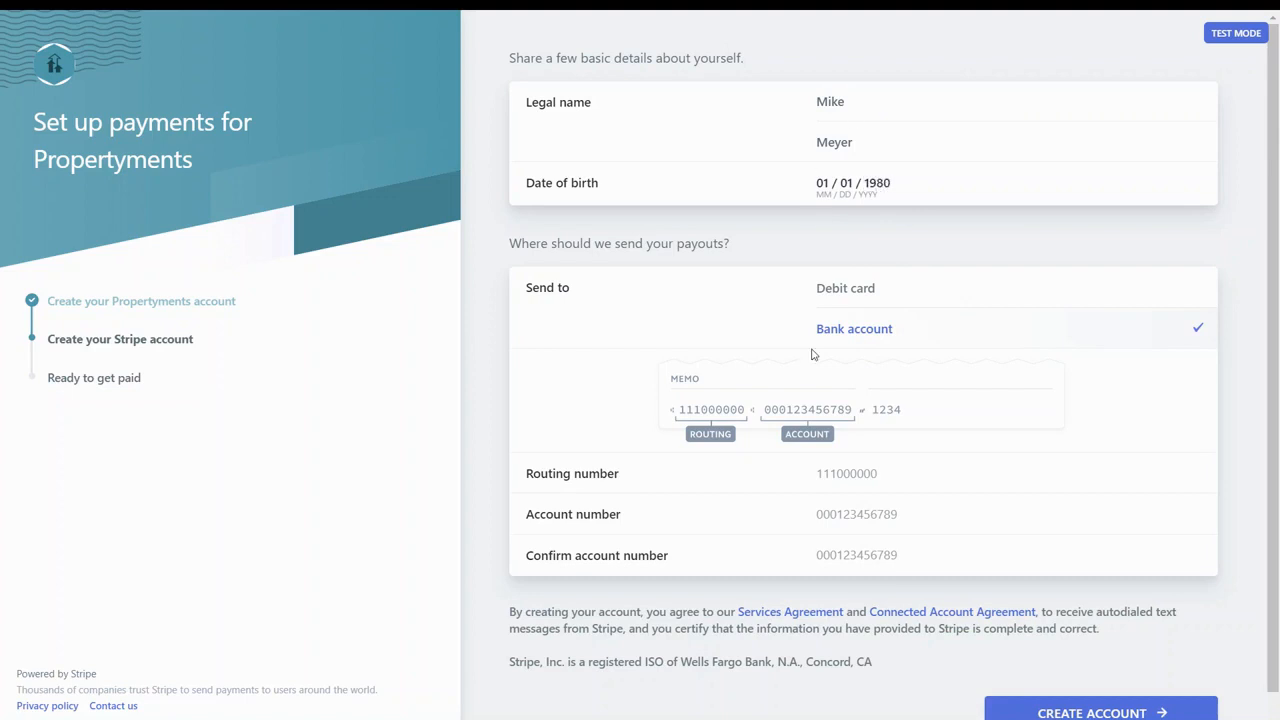
# - Fill in the bank routing and account numbers and create the Stripe account
pyautogui.click(850, 483)
pyautogui.write('11')
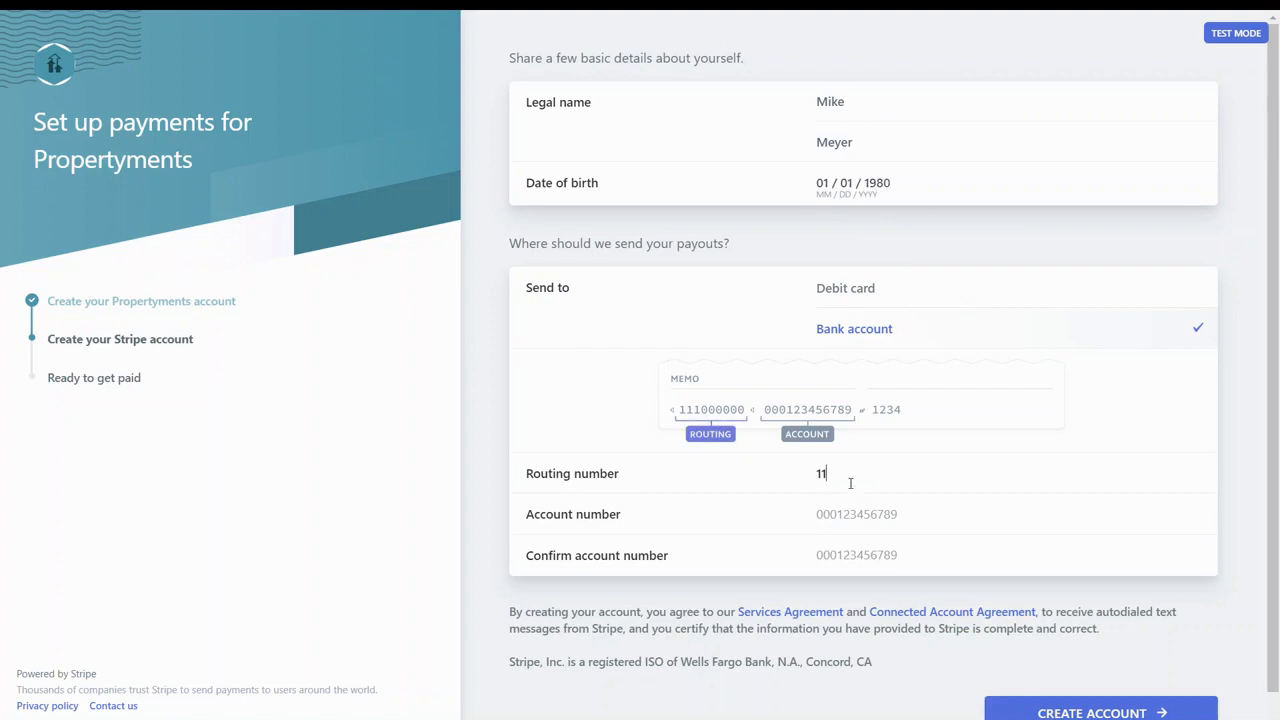
pyautogui.write('0000000000')
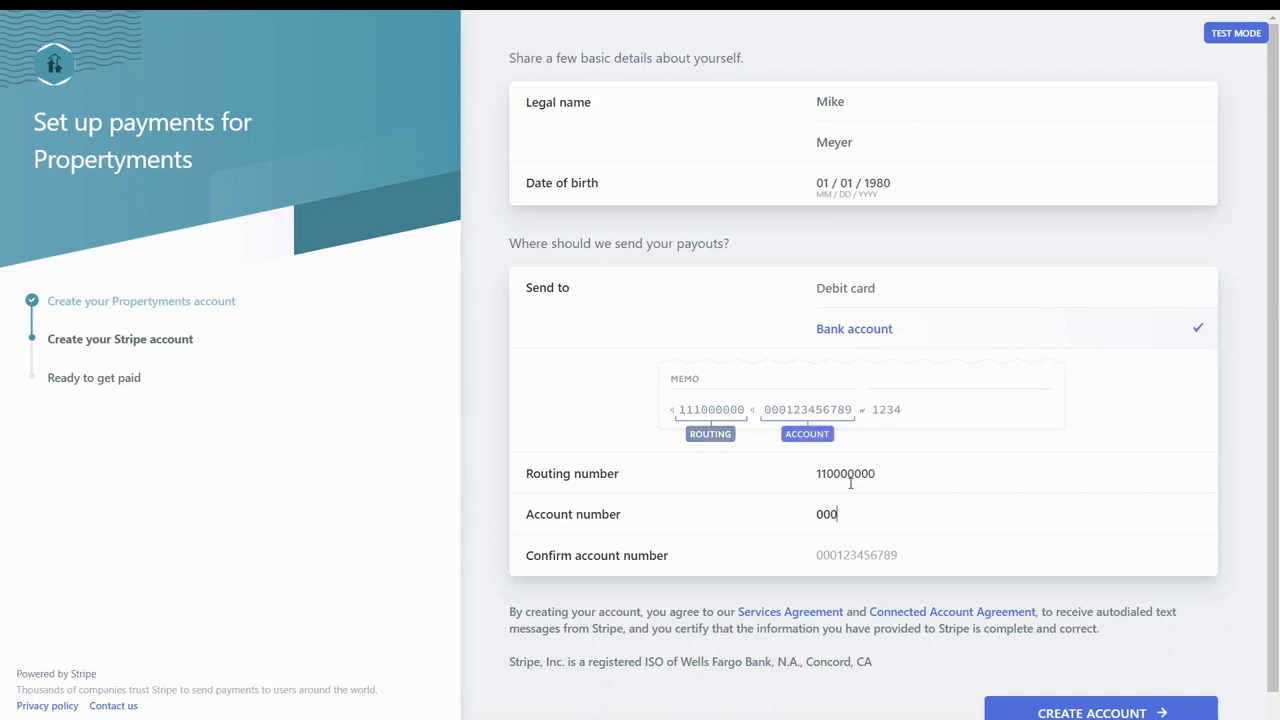
pyautogui.write('123456789')
pyautogui.press('Tab')
pyautogui.write('000')
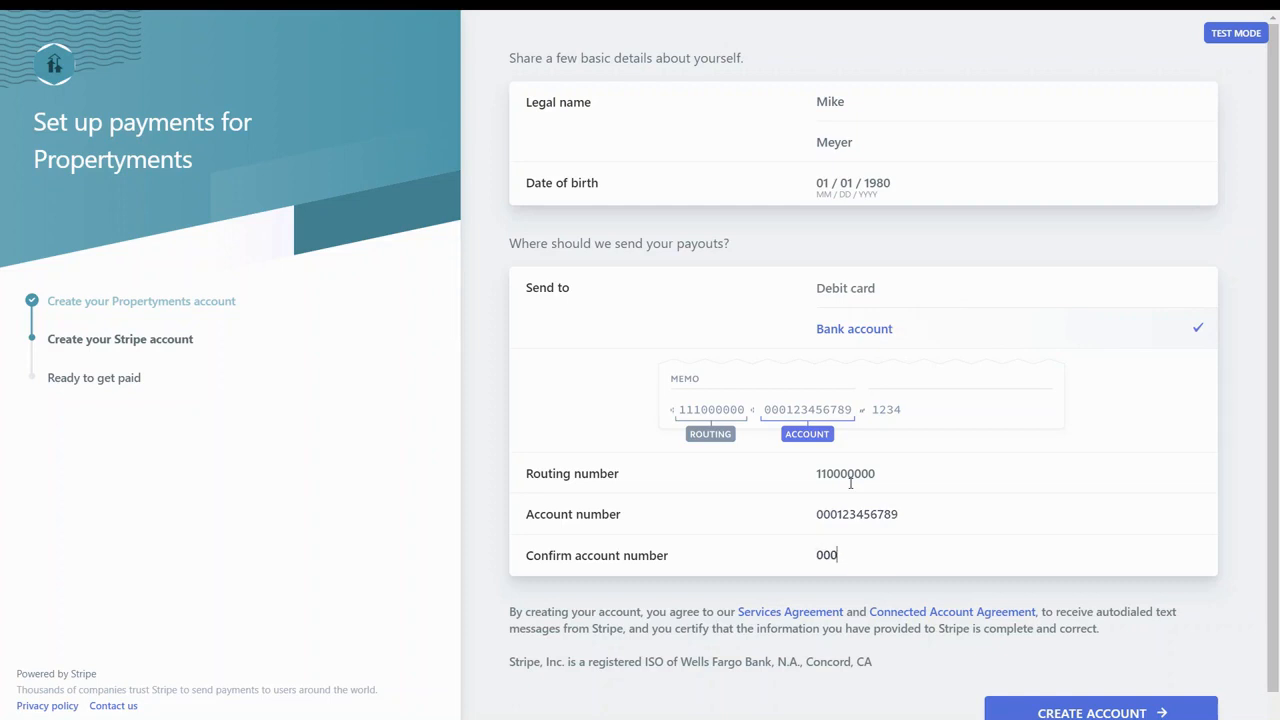
pyautogui.write('123456789')
pyautogui.click(1068, 710)
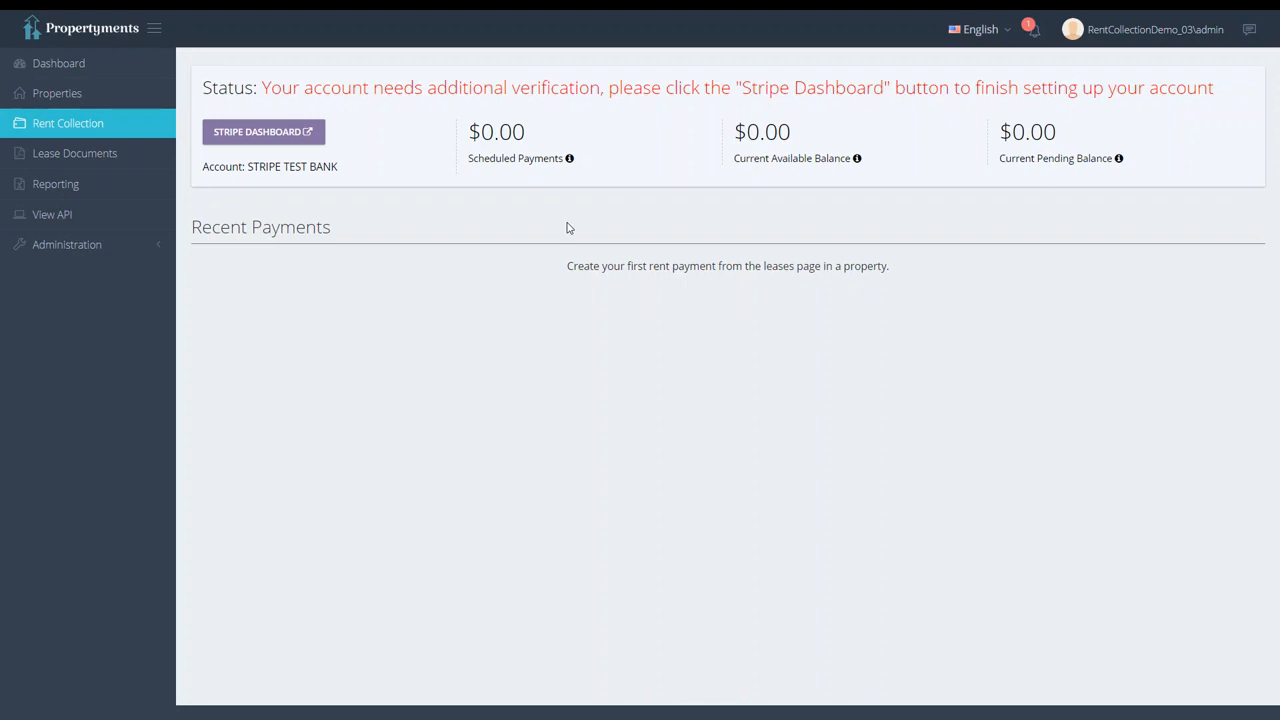
# - On the Stripe dashboard's Account page, enter the last four SSN digits and street address
pyautogui.click(274, 130)
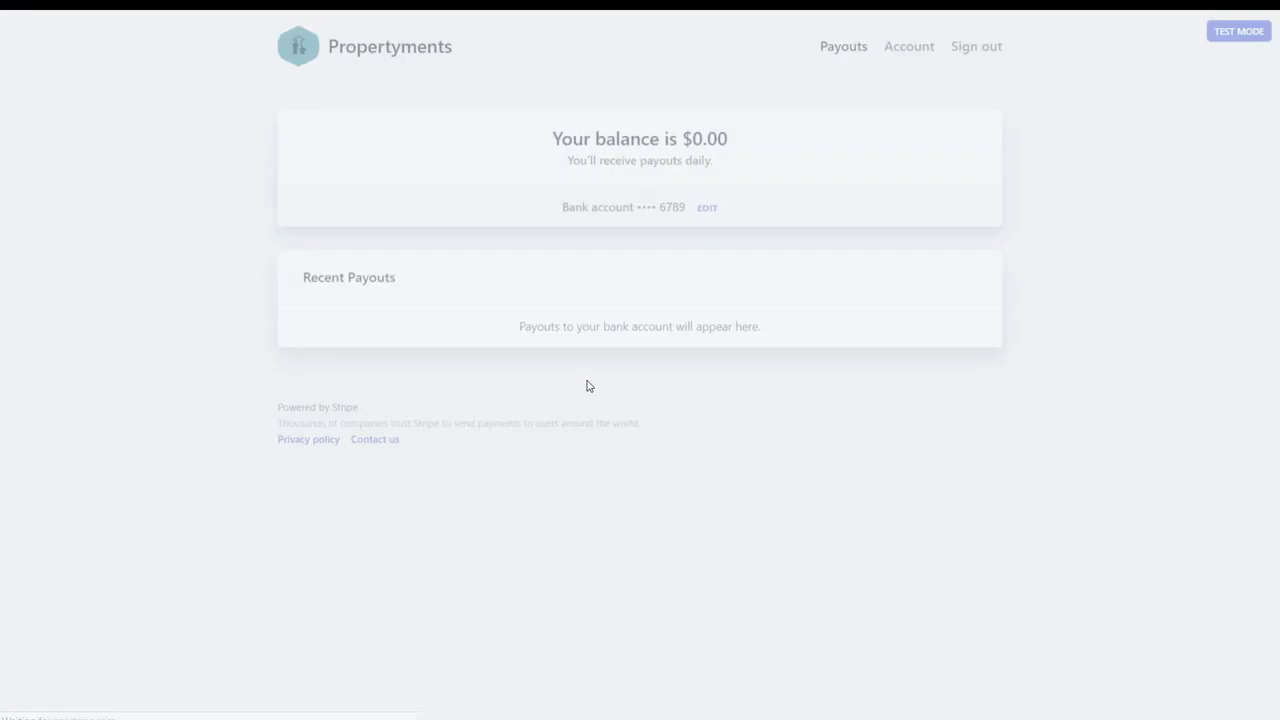
pyautogui.click(903, 55)
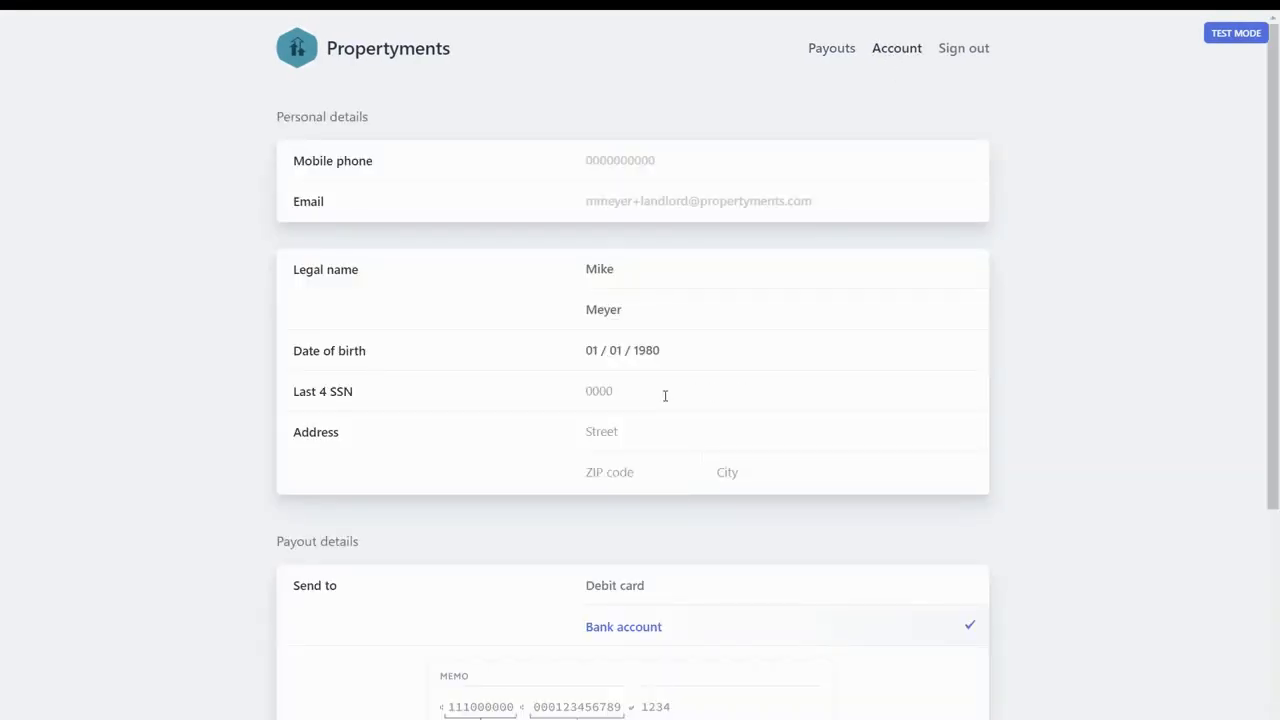
pyautogui.click(665, 394)
pyautogui.write('0000')
pyautogui.press('Tab')
pyautogui.write('100 Main St')
# - Add the ZIP code and city, correcting the city entry, and save the account details
pyautogui.press('Tab')
pyautogui.write('80210')
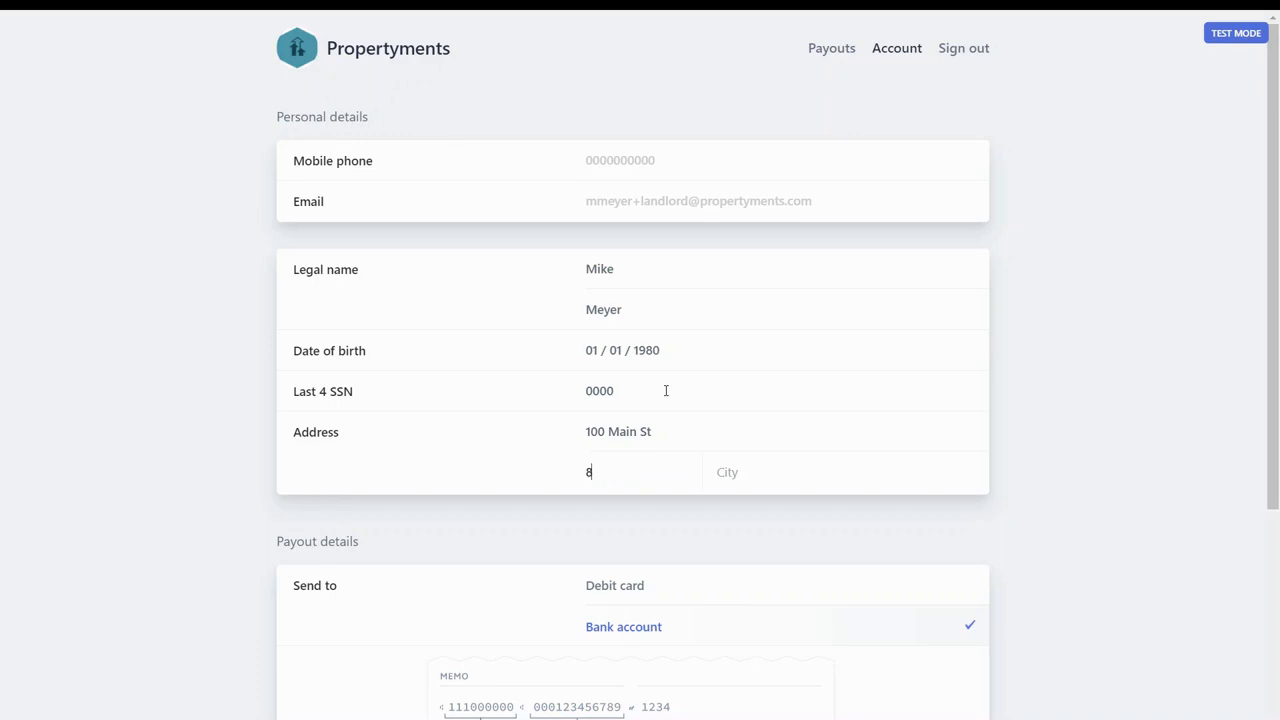
pyautogui.press('Tab')
pyautogui.write('DenverDen')
pyautogui.press('BackSpace')
pyautogui.press('BackSpace')
pyautogui.press('BackSpace')
pyautogui.scroll(-3, 945, 204)
pyautogui.click(960, 606)
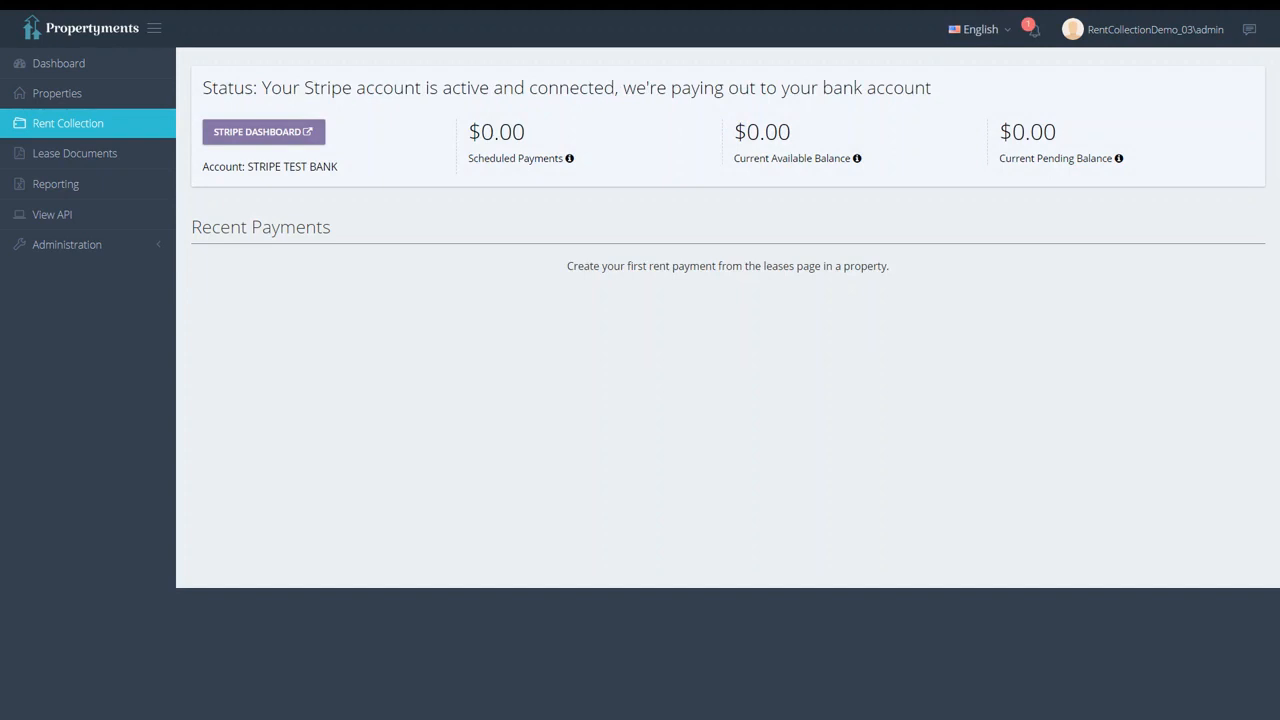
# - Add a property named 'My Property', then open Main St's Leases - Rent Payments page
pyautogui.click(84, 103)
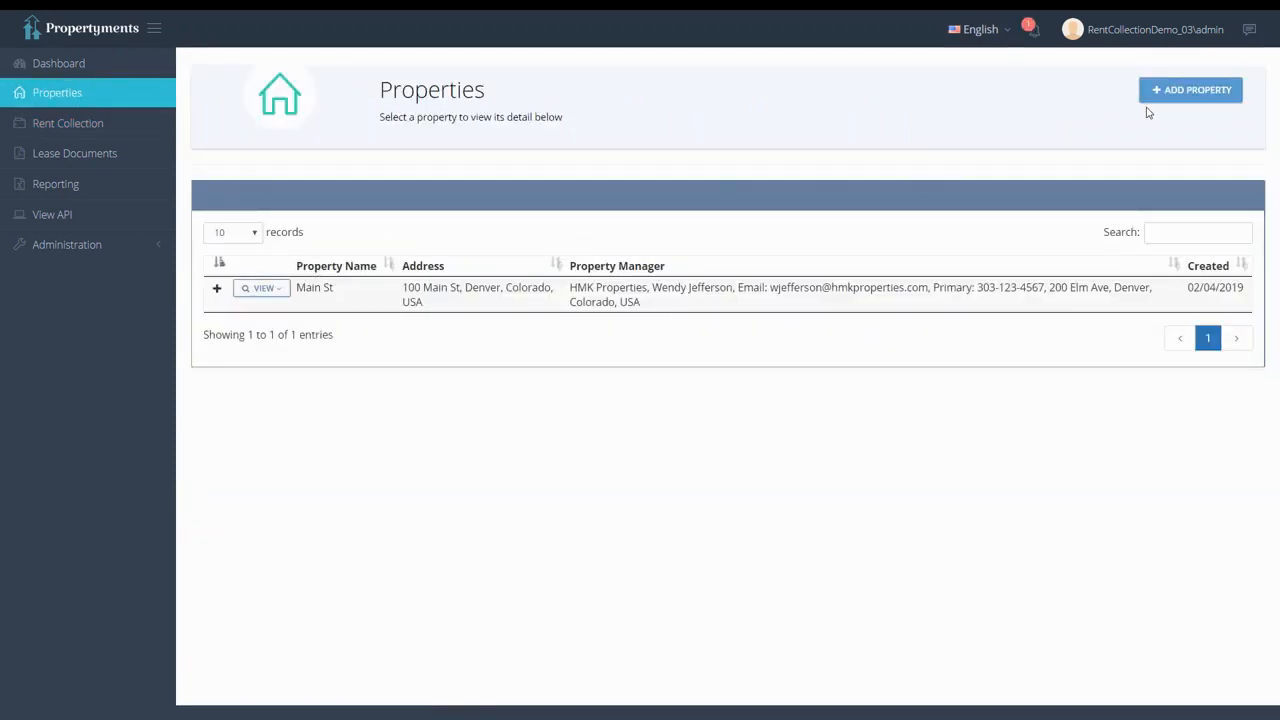
pyautogui.click(1177, 100)
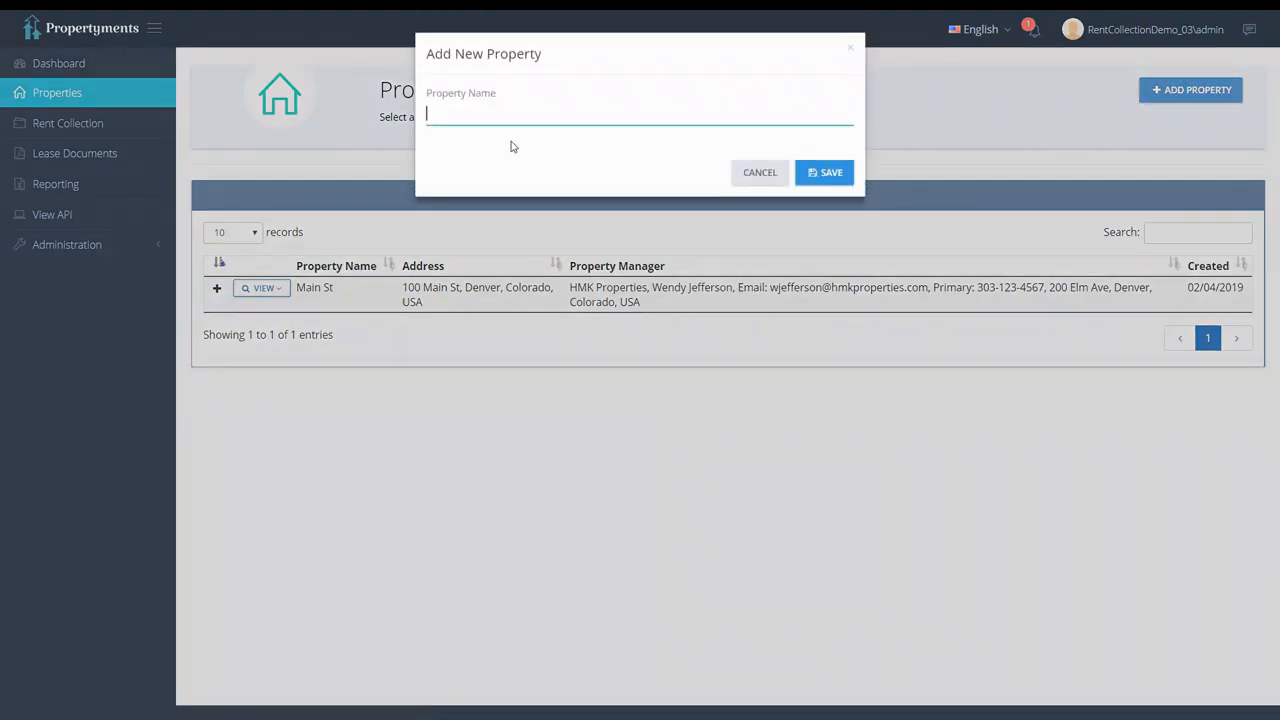
pyautogui.write('My Property')
pyautogui.click(836, 175)
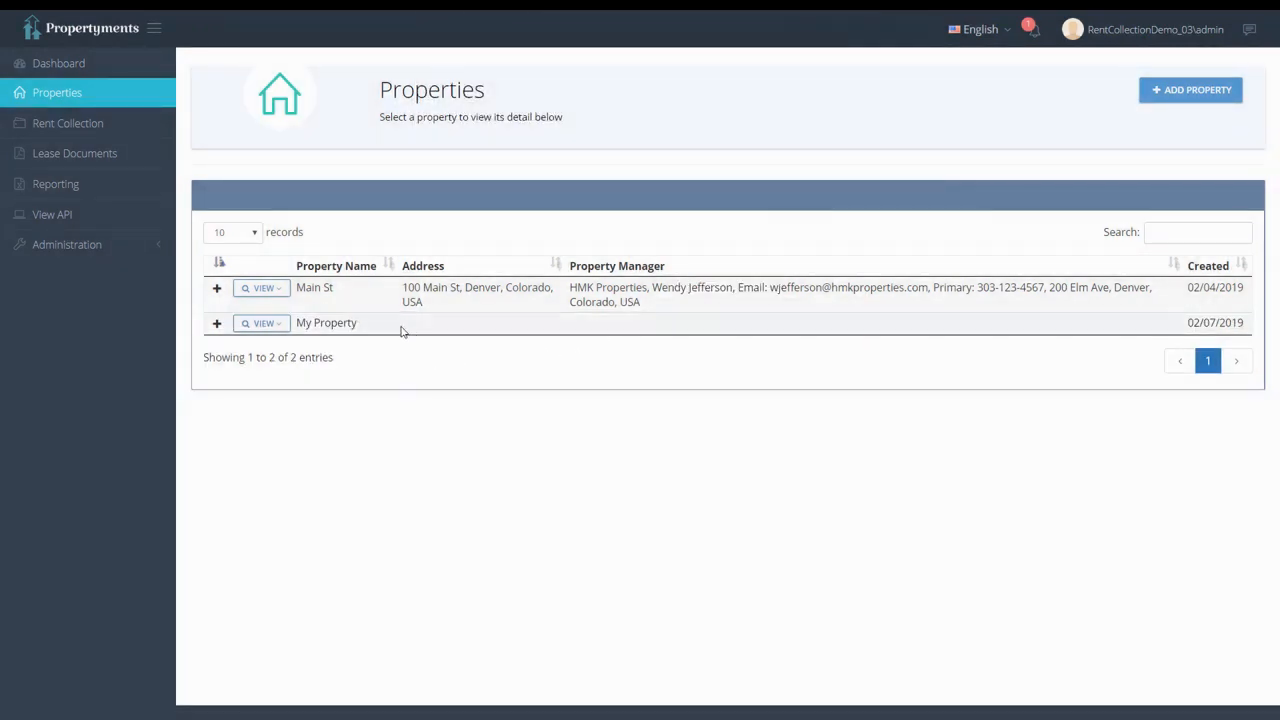
pyautogui.click(270, 288)
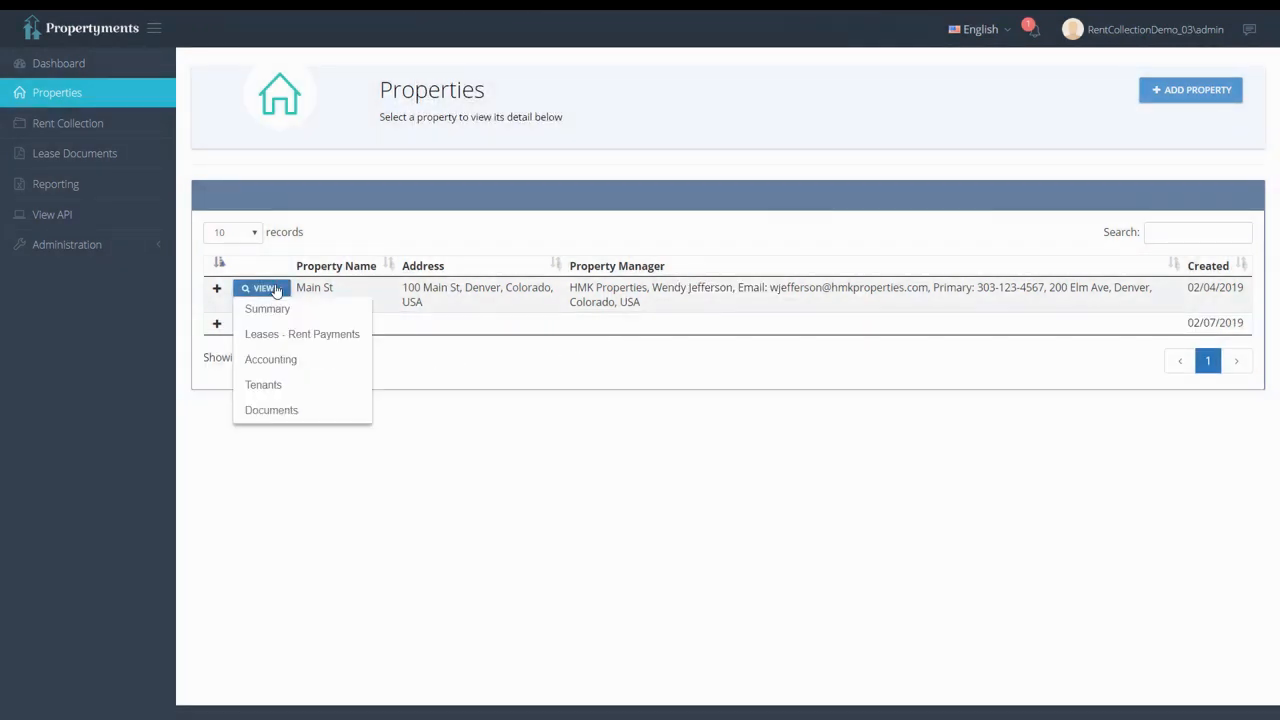
pyautogui.click(277, 340)
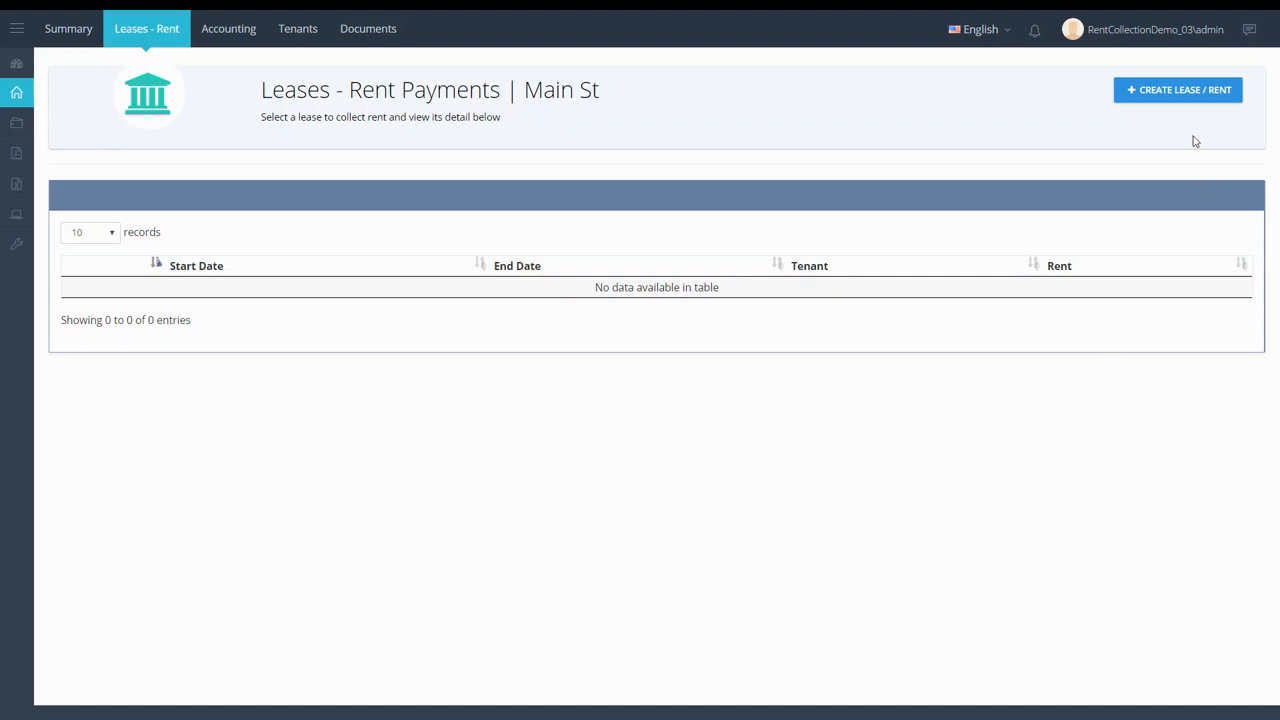
# - Create a Main St lease: $1000 rent, 2/7/2019 to 12/31/2019, due the 1st, tenant pays fee
pyautogui.click(1194, 104)
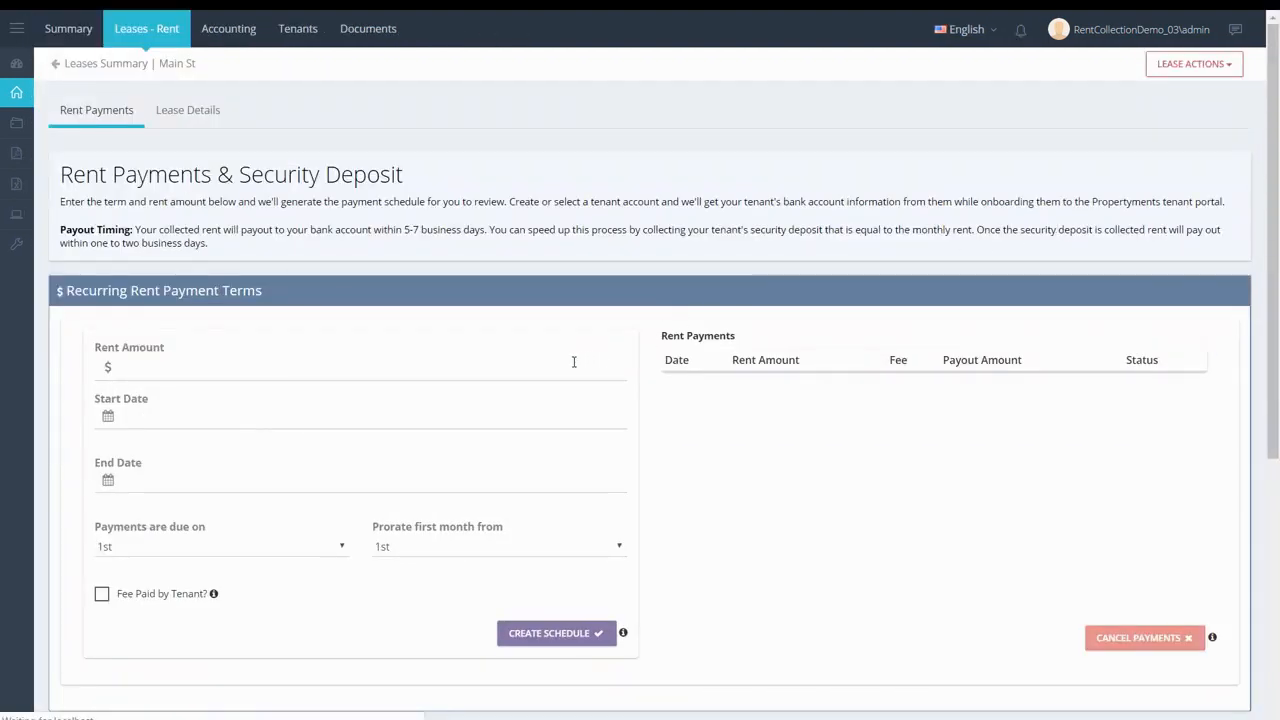
pyautogui.click(565, 365)
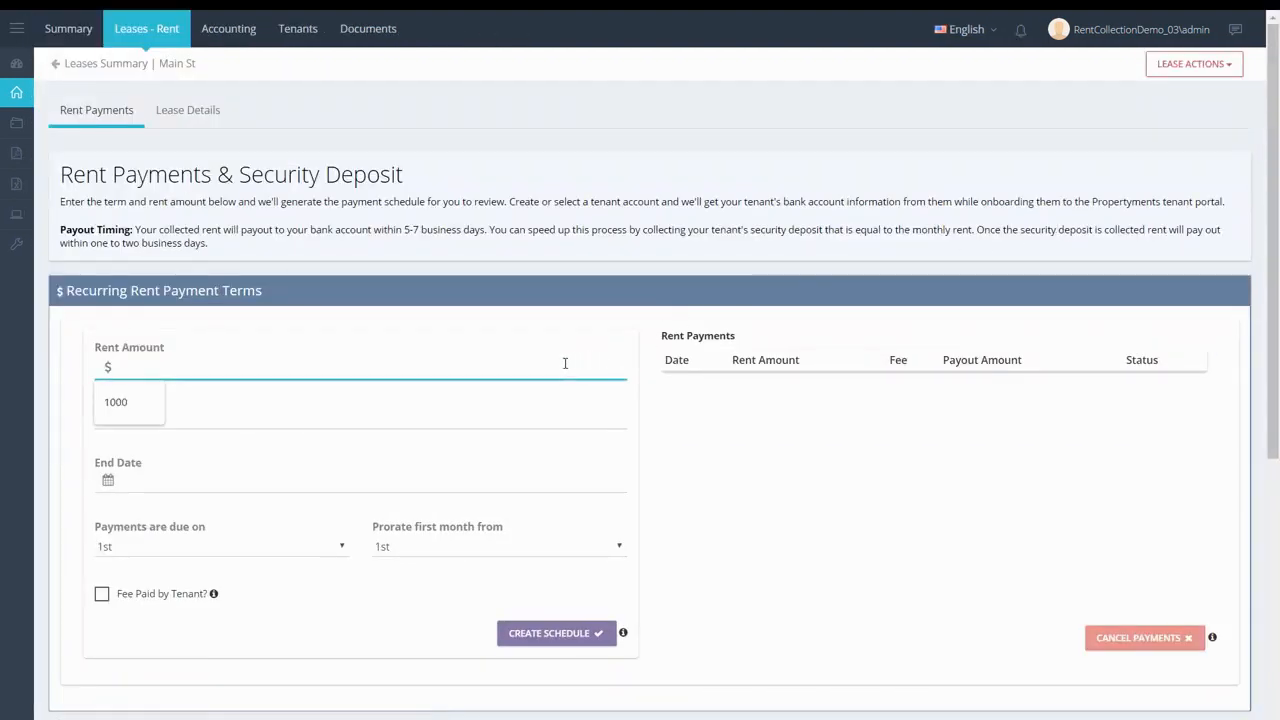
pyautogui.write('1000')
pyautogui.press('Tab')
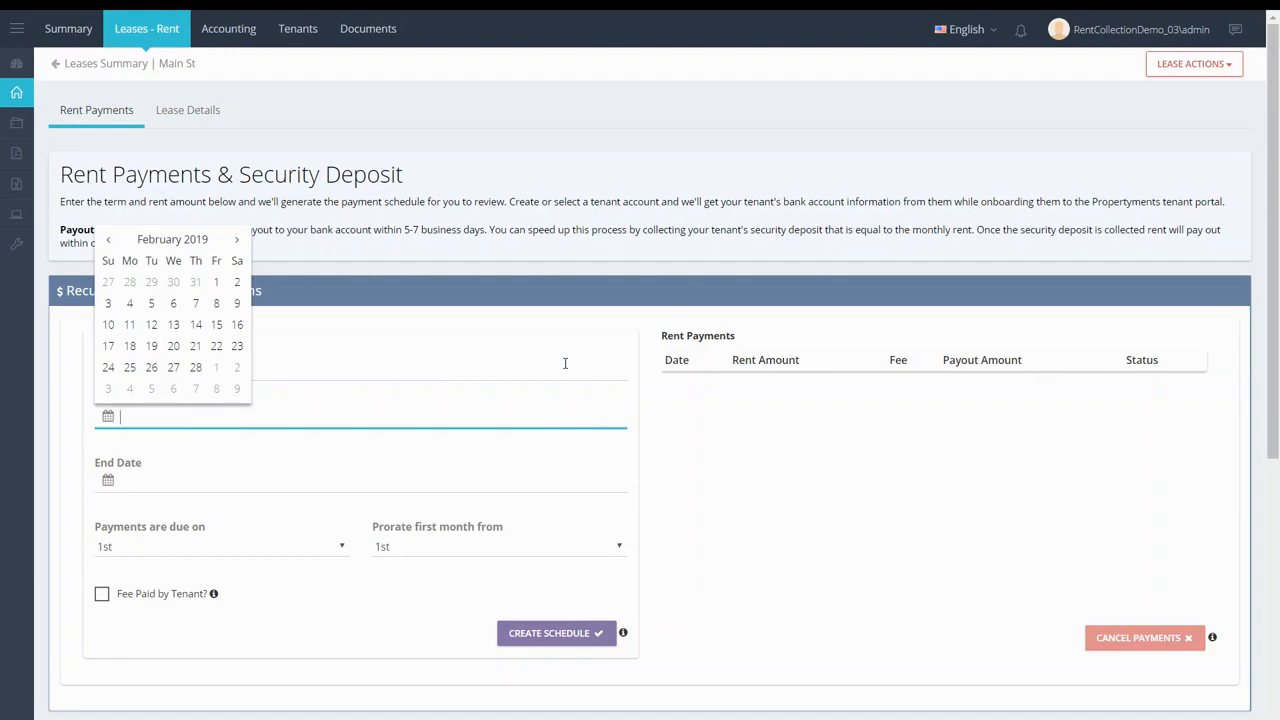
pyautogui.write('2/7/2019')
pyautogui.press('Tab')
pyautogui.write('12/31/2019')
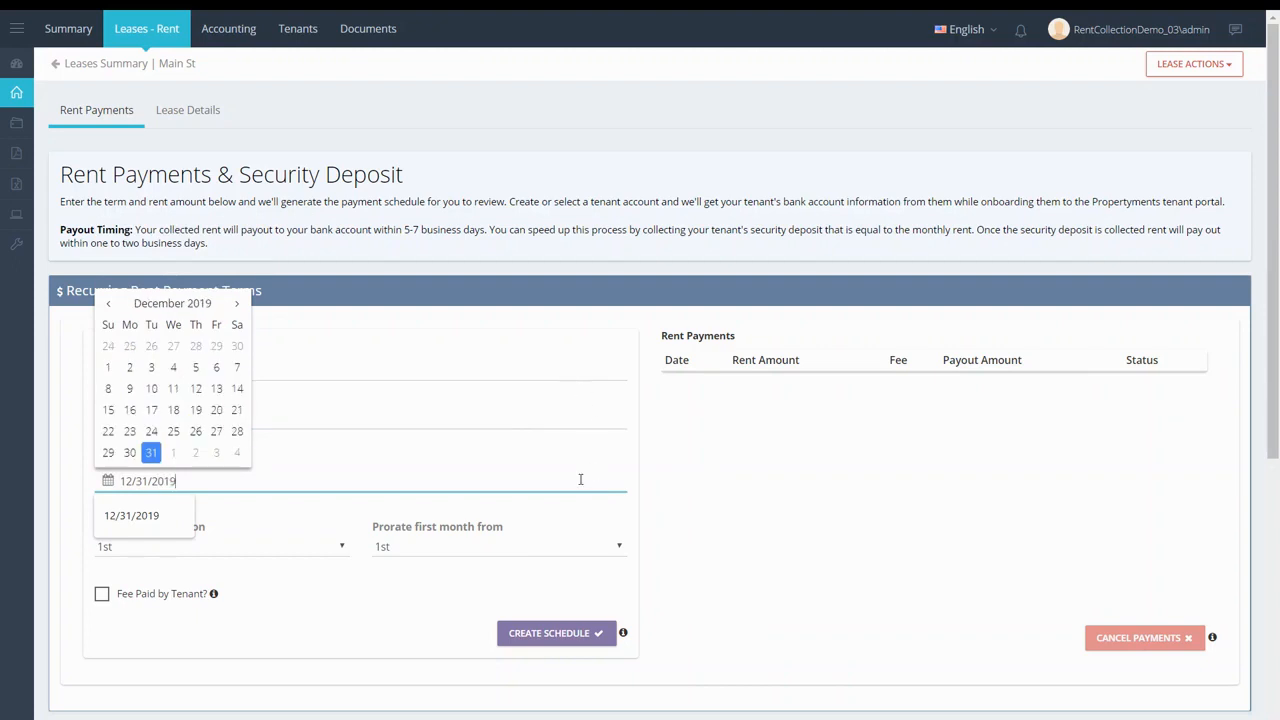
pyautogui.click(329, 555)
pyautogui.click(325, 557)
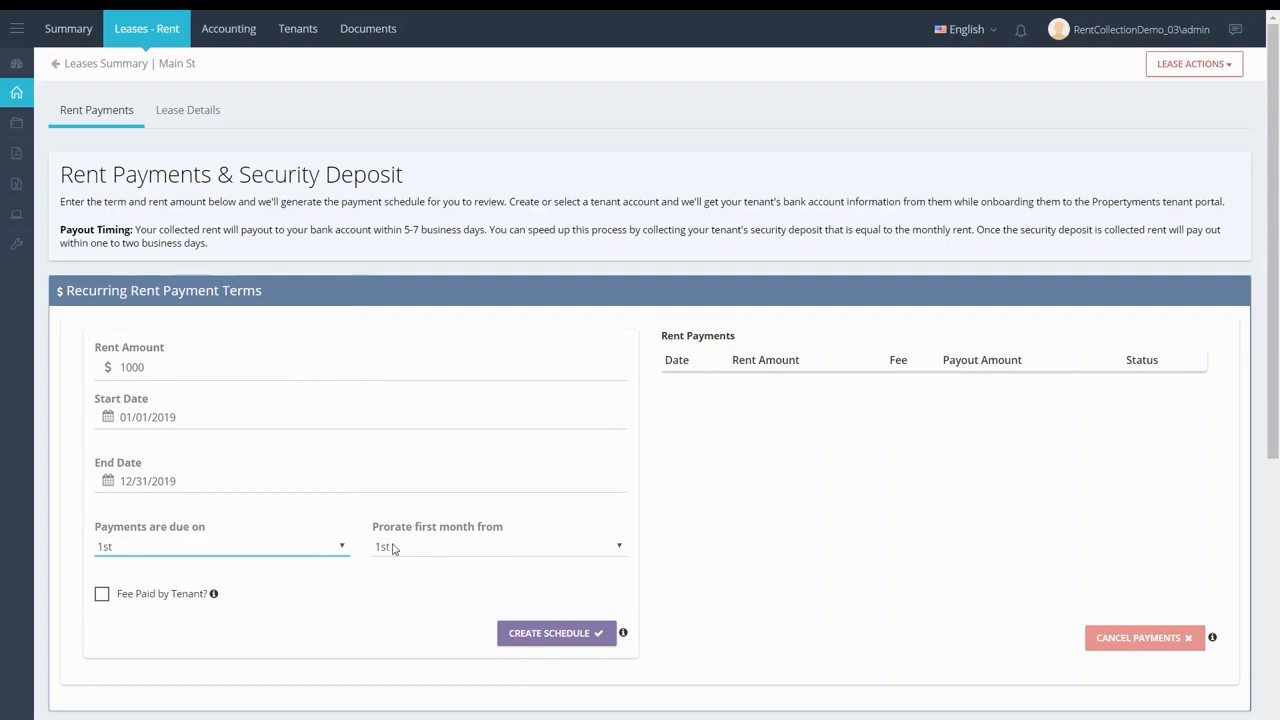
pyautogui.click(145, 597)
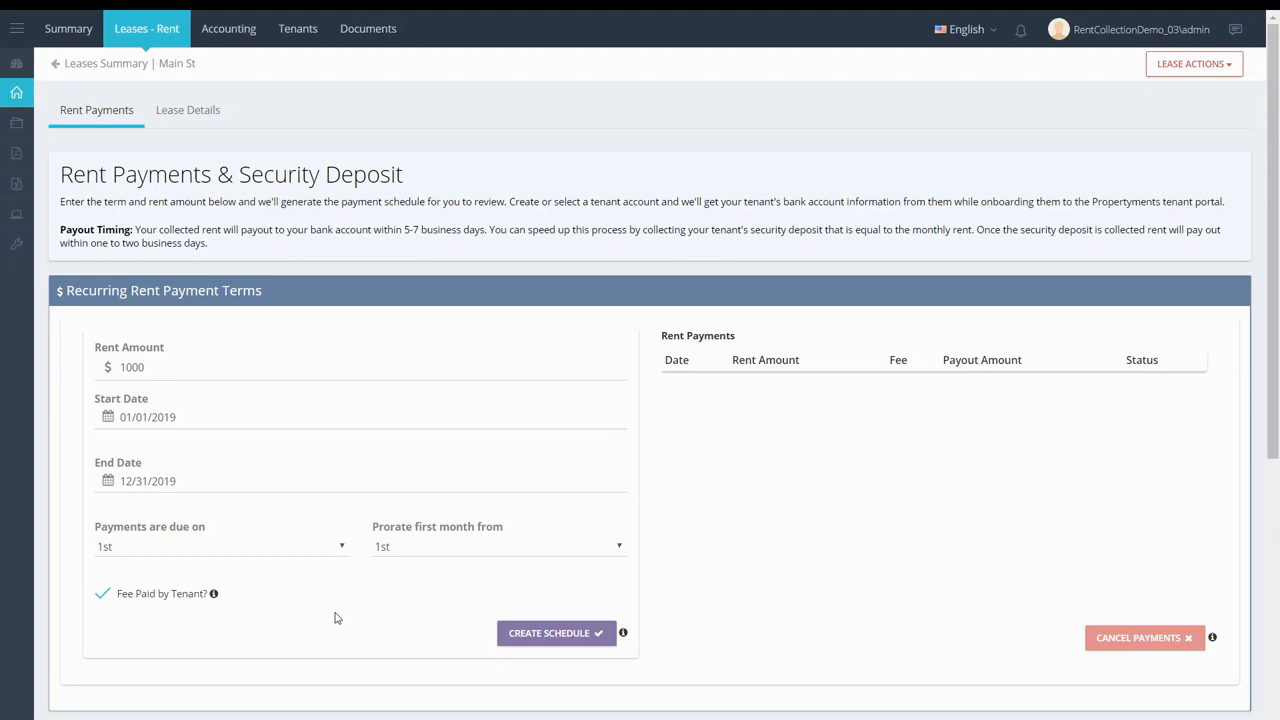
pyautogui.click(594, 636)
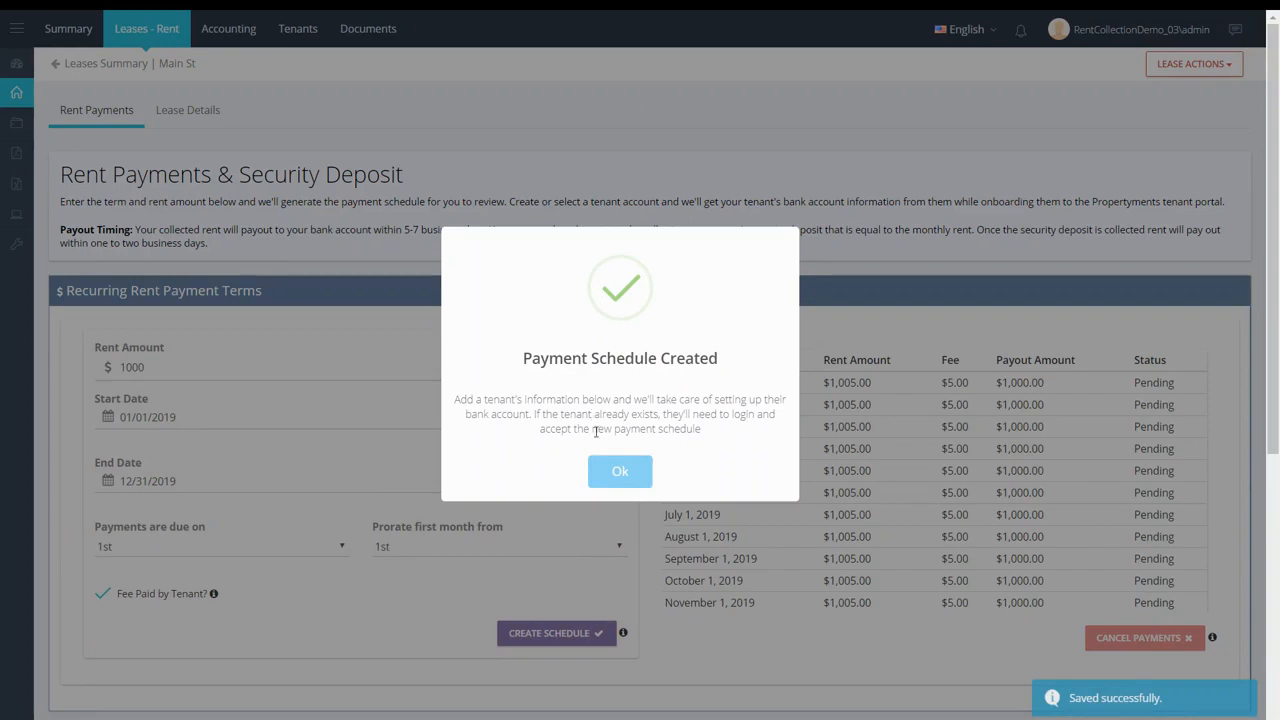
# - Dismiss the schedule-created confirmation and begin adding a tenant account for the lease
pyautogui.click(606, 474)
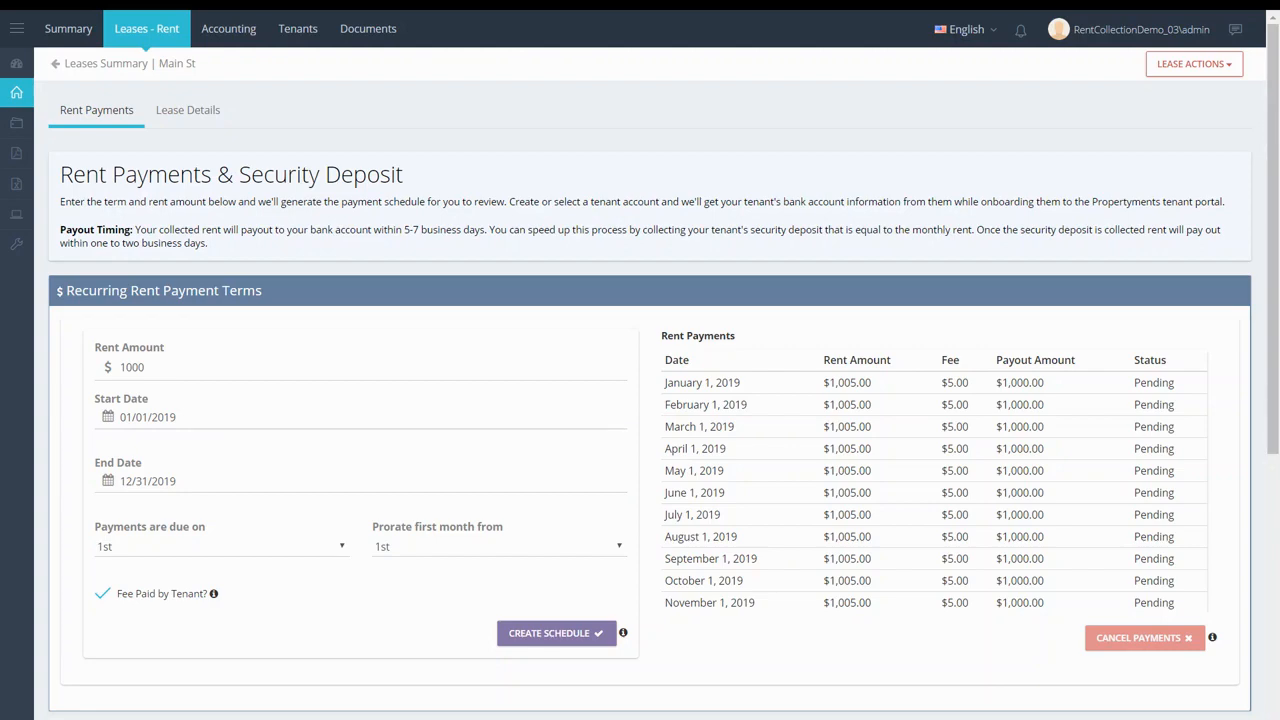
pyautogui.scroll(-3, 590, 440)
pyautogui.scroll(-1, 642, 481)
pyautogui.click(657, 362)
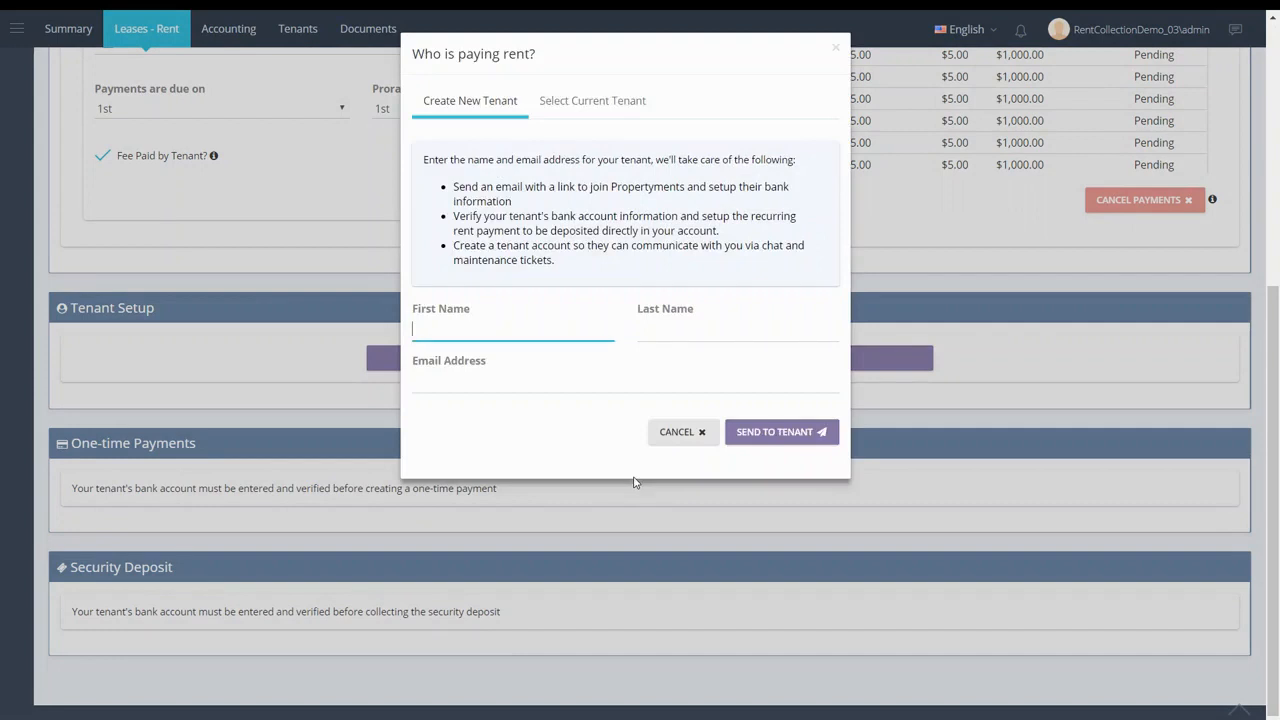
# - Enter the tenant's first name, last name and e-mail address, and send the rent invitation
pyautogui.write('Jane')
pyautogui.press('Tab')
pyautogui.write('Smith')
pyautogui.press('Tab')
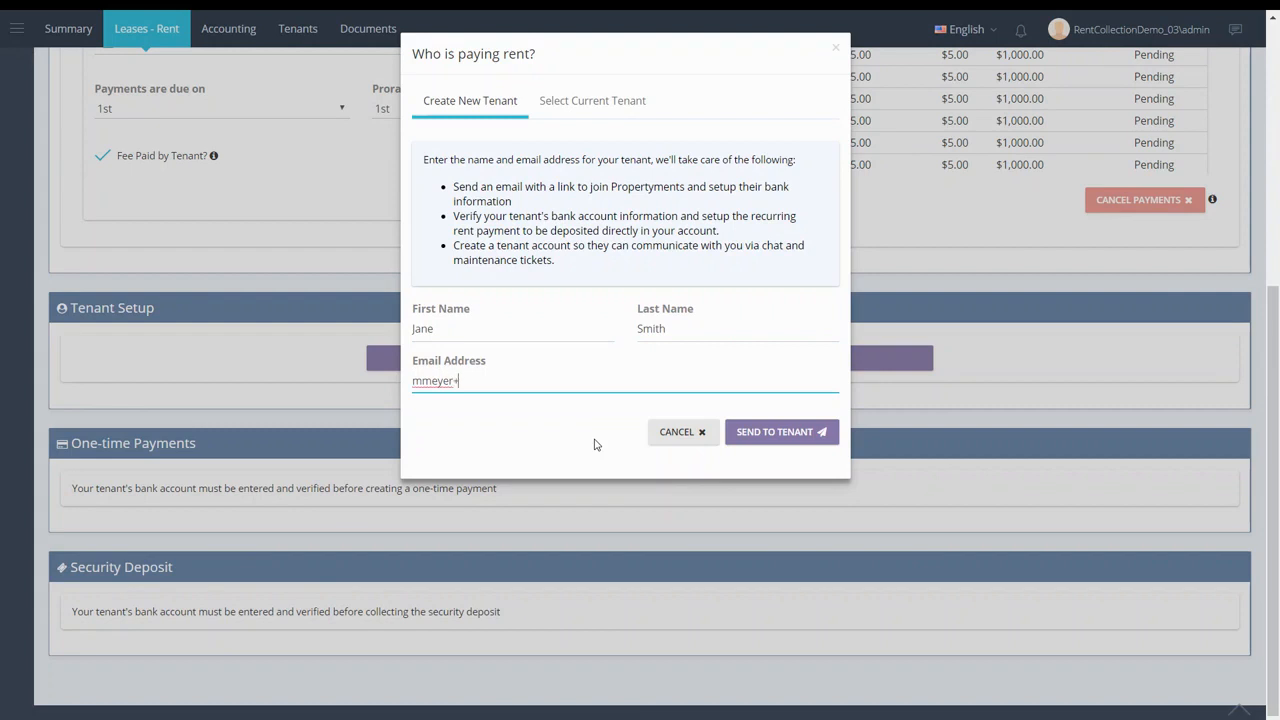
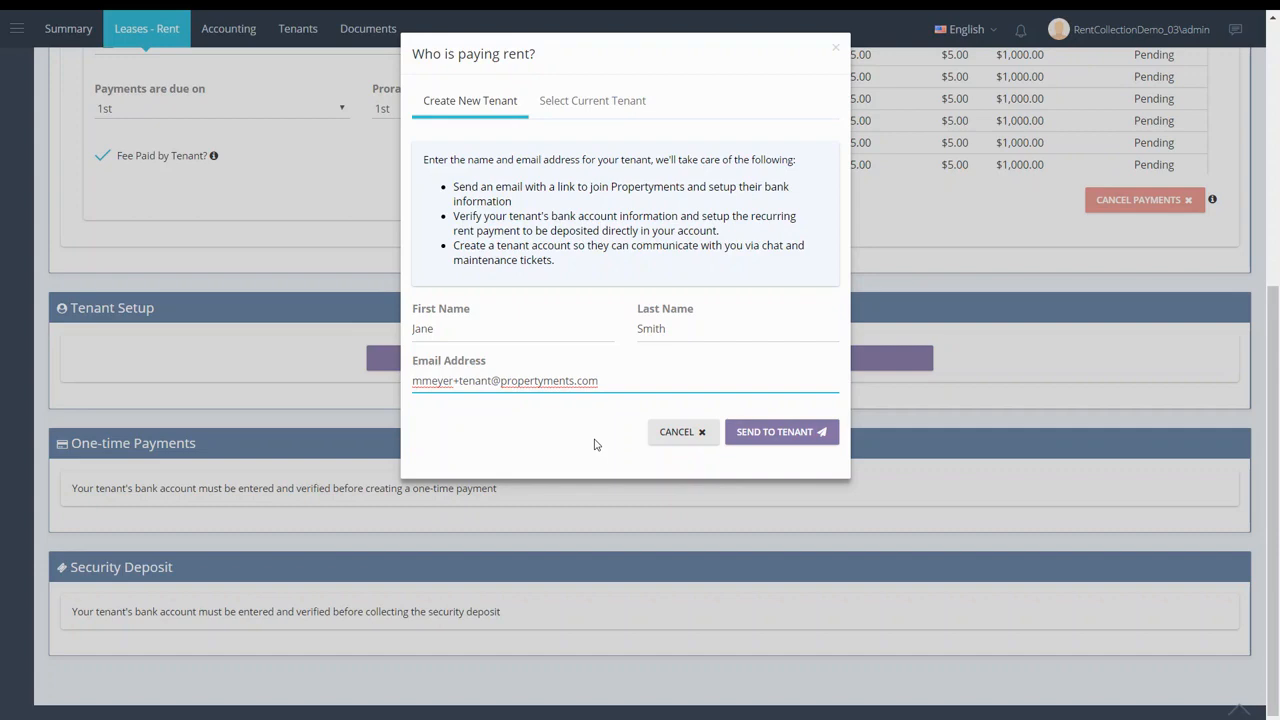
pyautogui.click(780, 440)
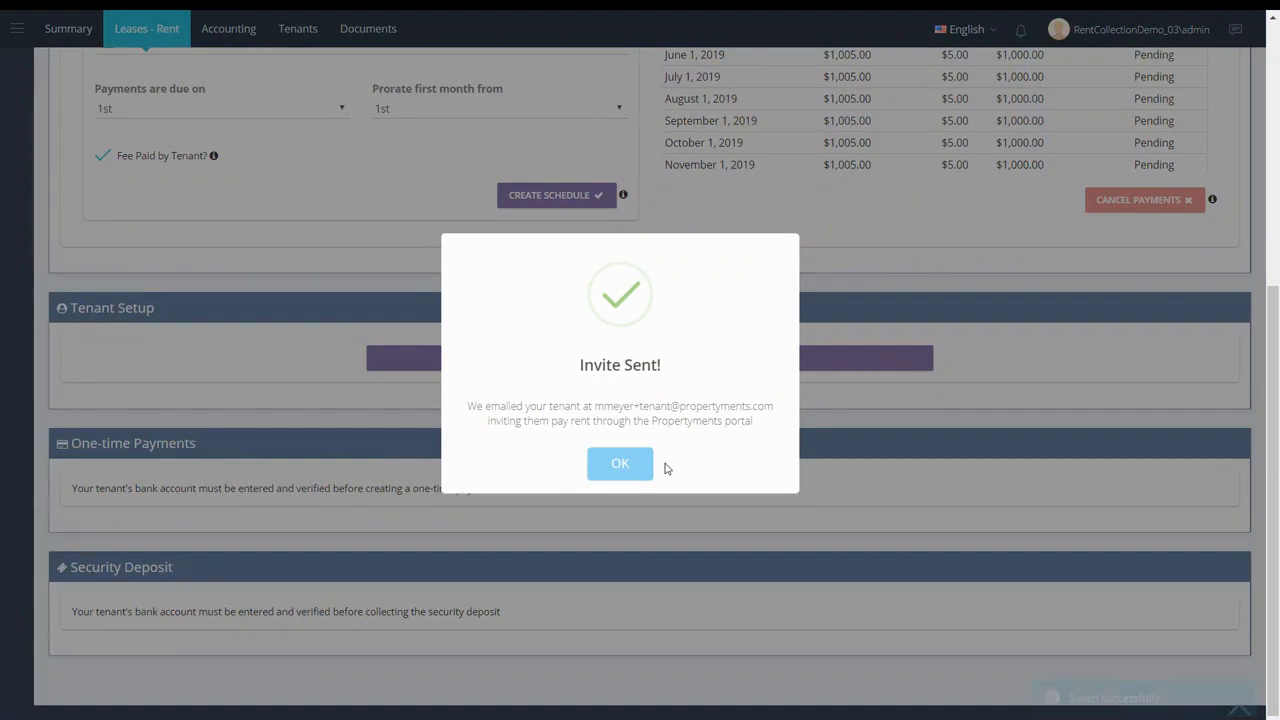
# - Dismiss the Invite Sent message and return to the Main St leases summary
pyautogui.click(620, 464)
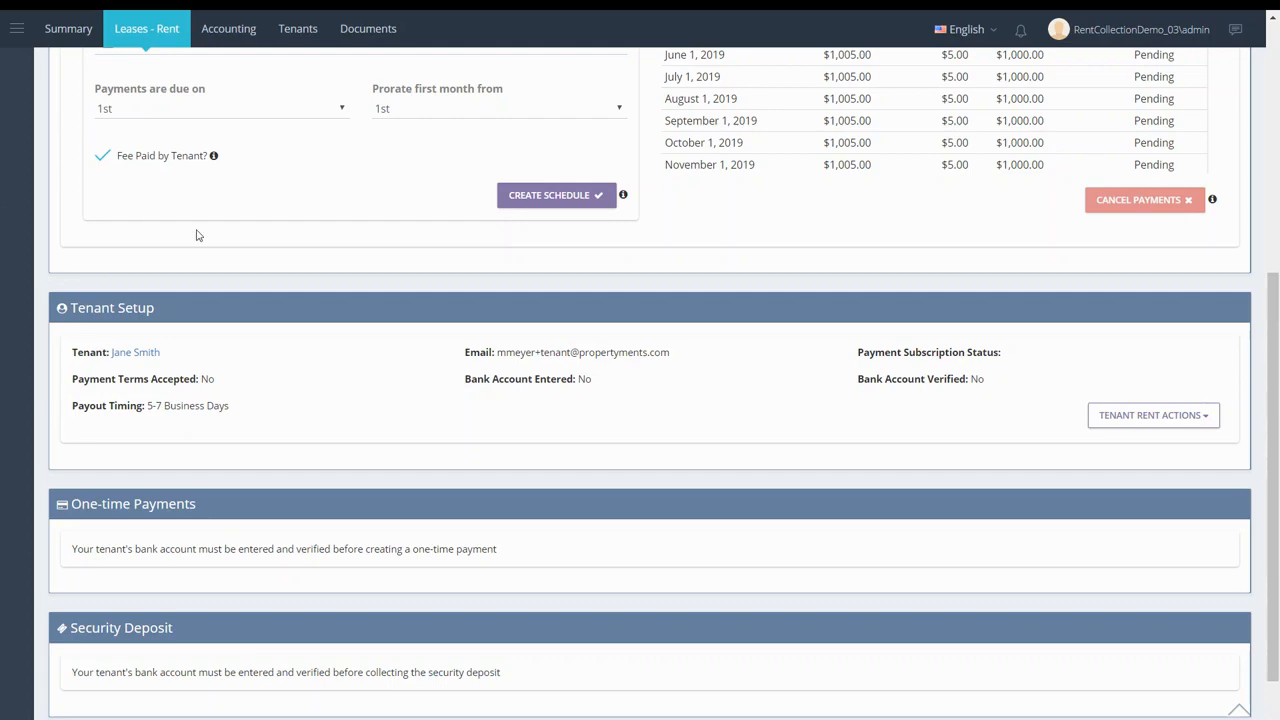
pyautogui.scroll(5, 583, 406)
pyautogui.click(106, 65)
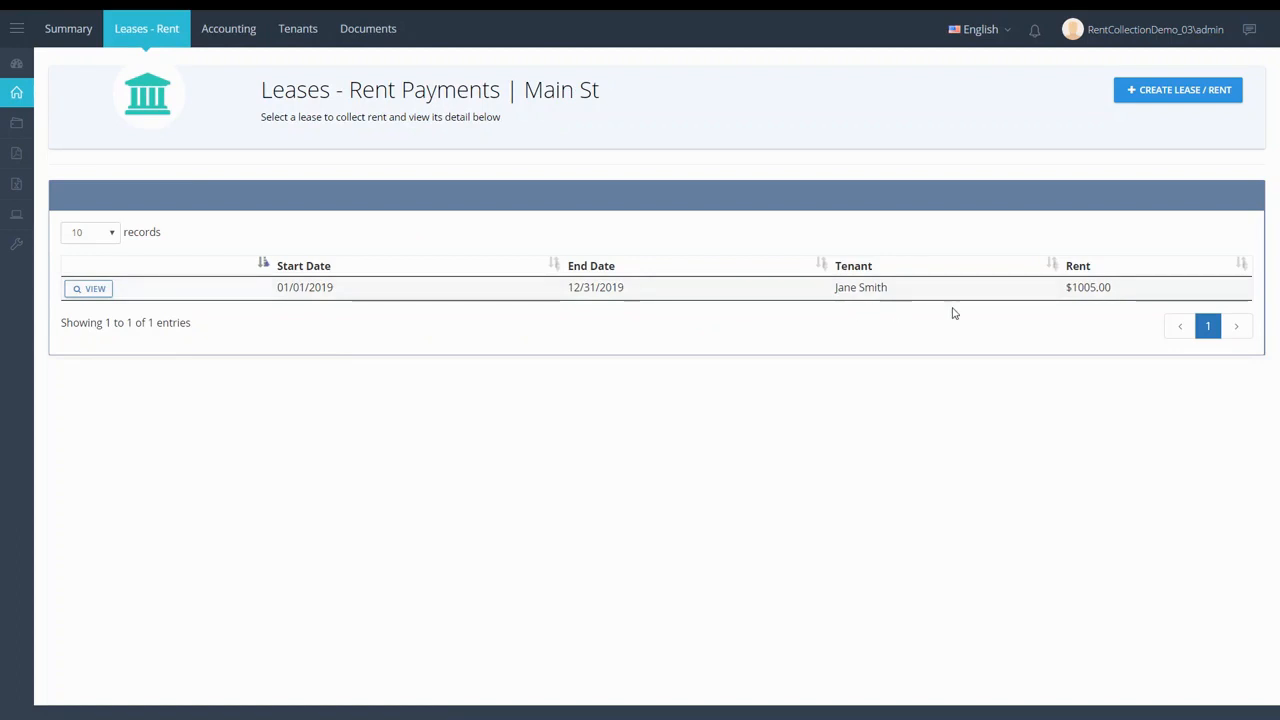
# - Start a new Main St lease with $1000 rent from 1/1/2019 to 12/31/2019
pyautogui.click(1168, 91)
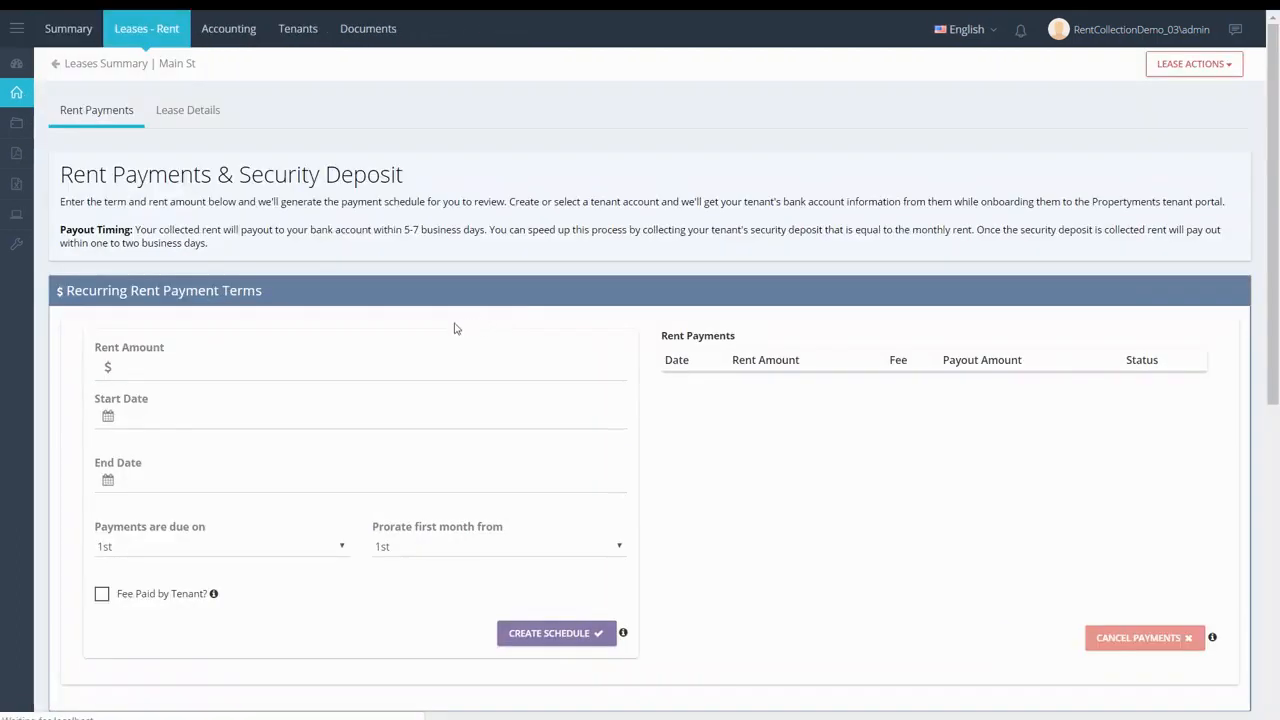
pyautogui.click(414, 366)
pyautogui.write('1000')
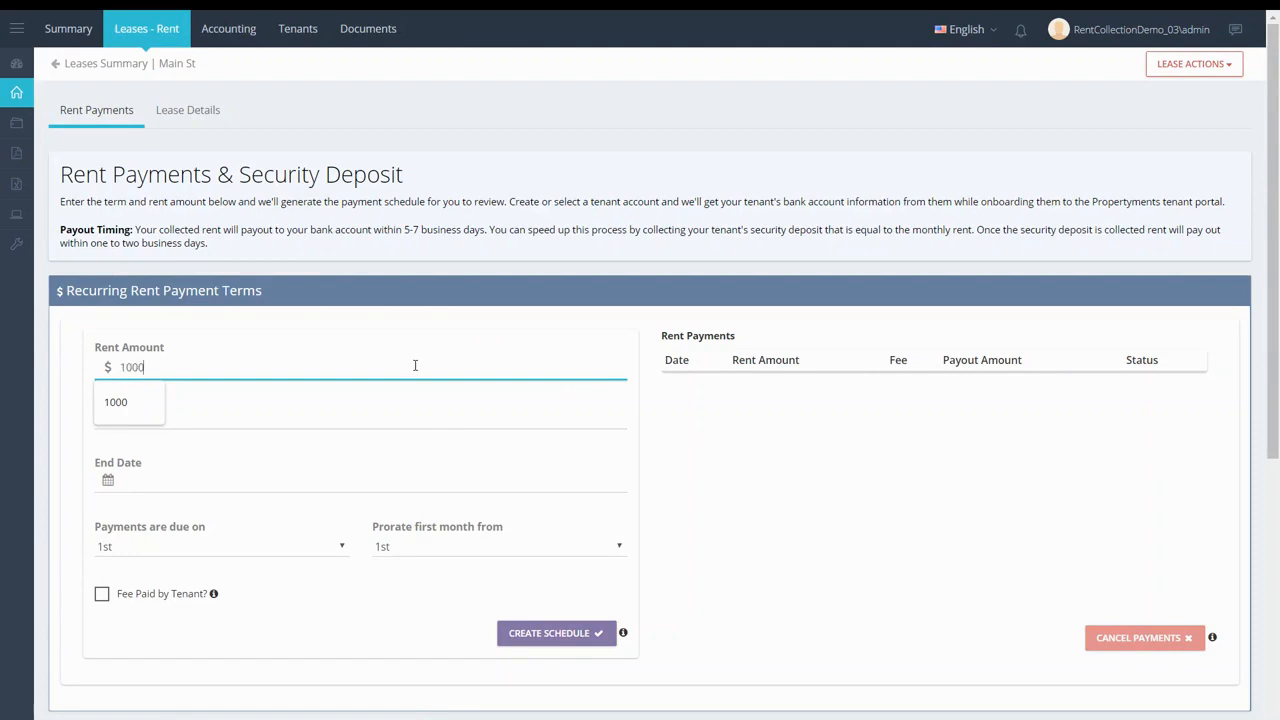
pyautogui.press('Tab')
pyautogui.write('1/1/2019')
pyautogui.press('Tab')
pyautogui.write('12/31/2019')
pyautogui.press('Tab')
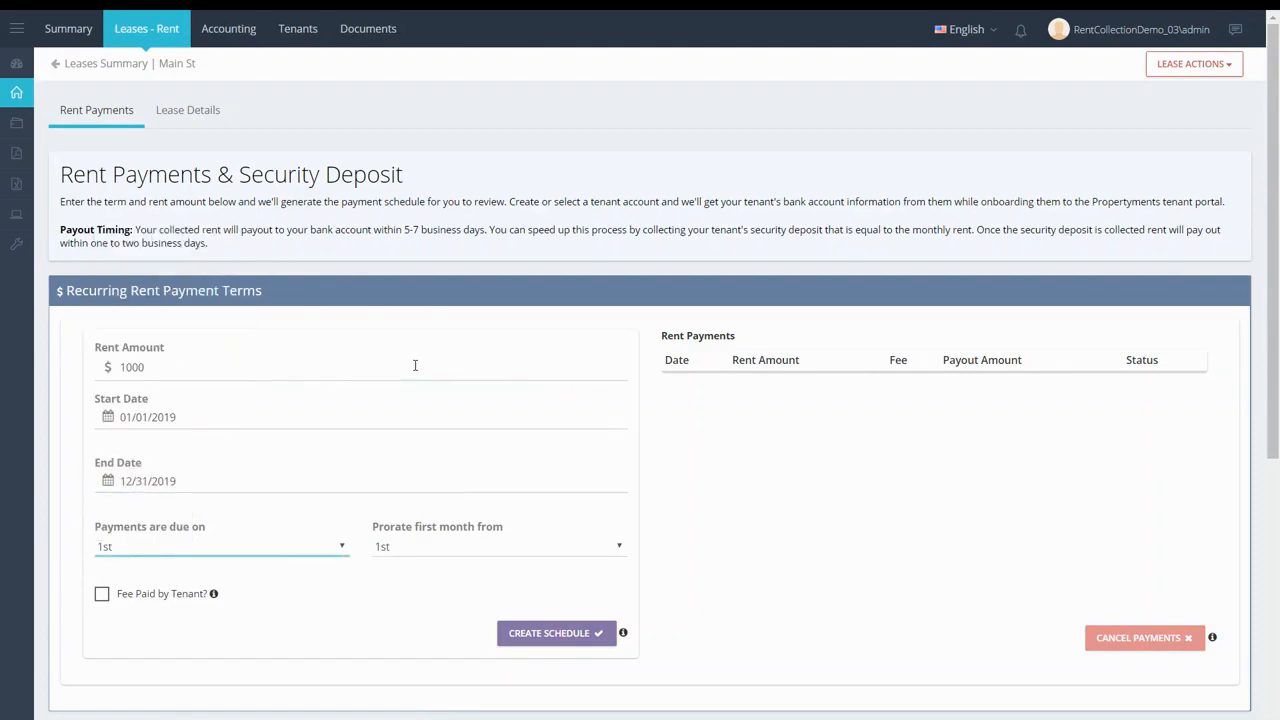
# - Have the tenant pay the fee, generate the payment schedule and confirm it
pyautogui.click(181, 594)
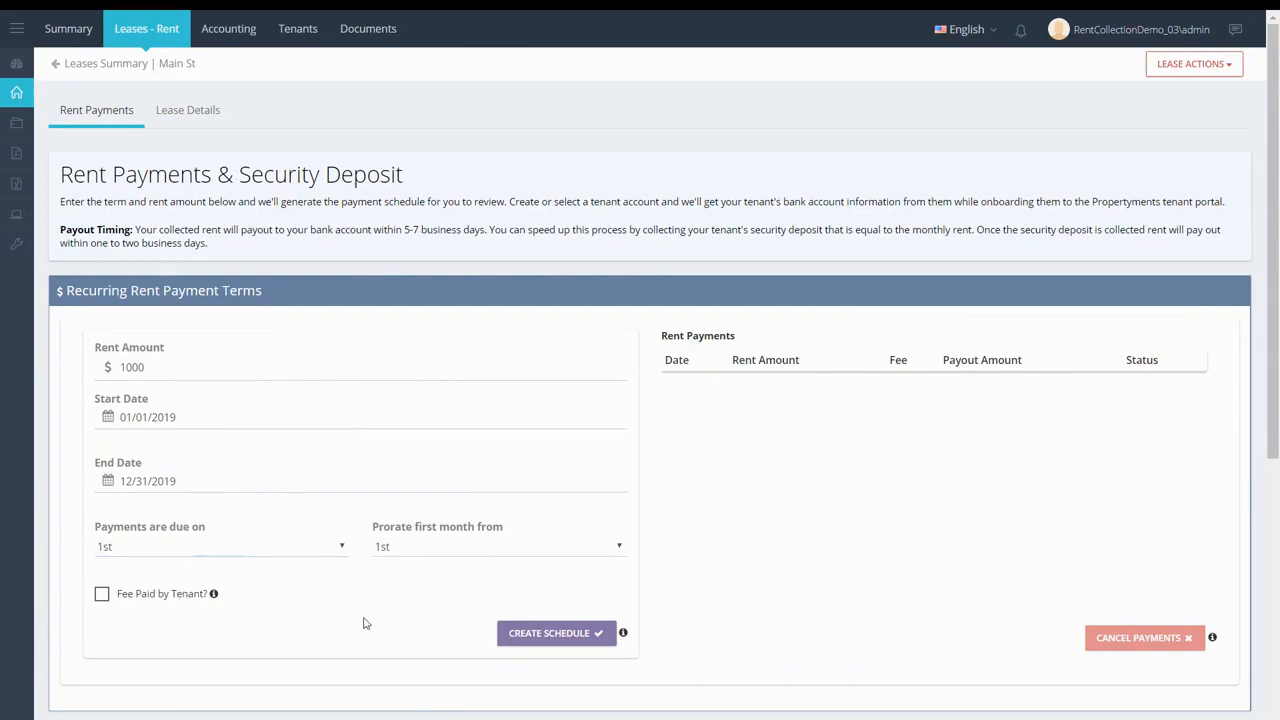
pyautogui.click(579, 640)
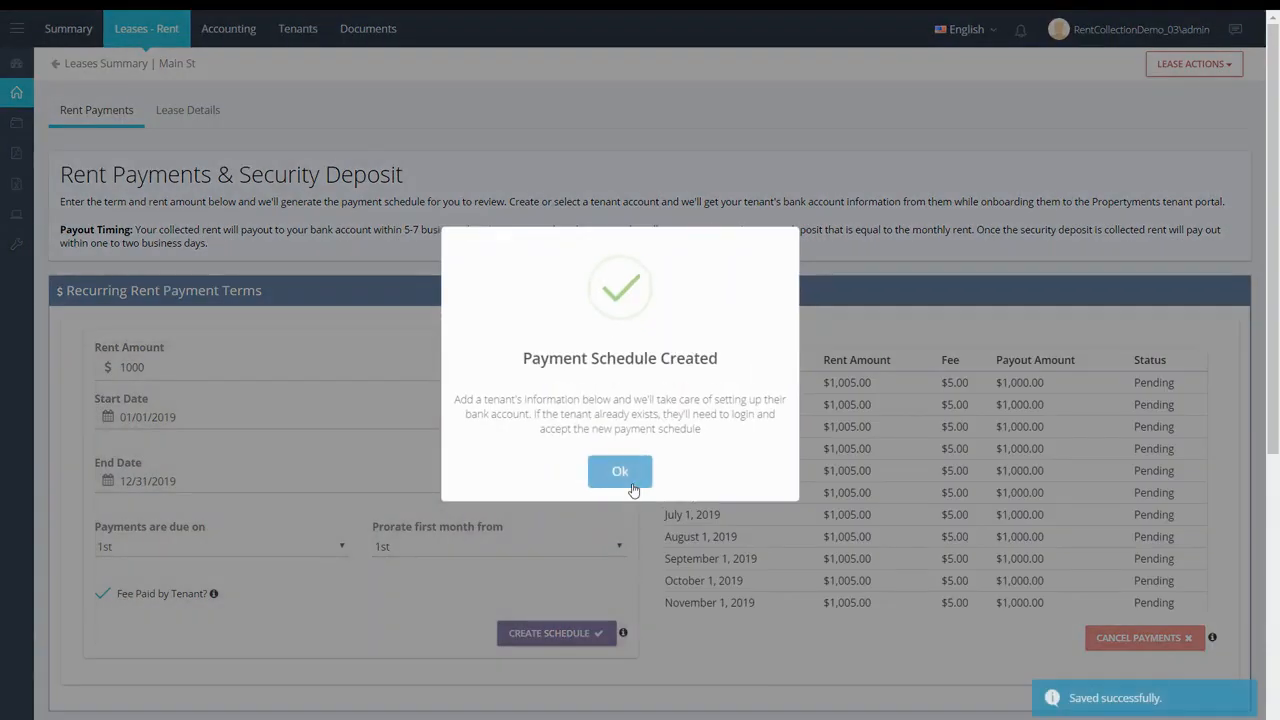
pyautogui.click(633, 472)
pyautogui.scroll(-3, 633, 486)
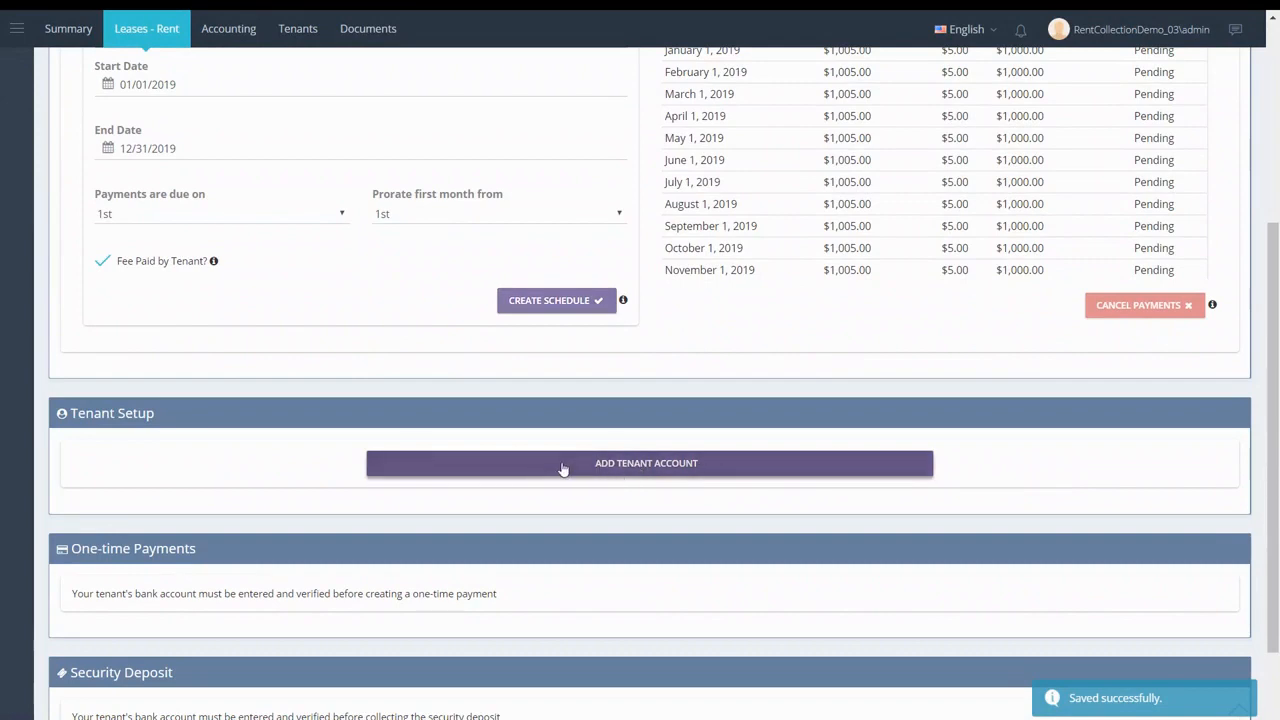
pyautogui.scroll(-1, 655, 546)
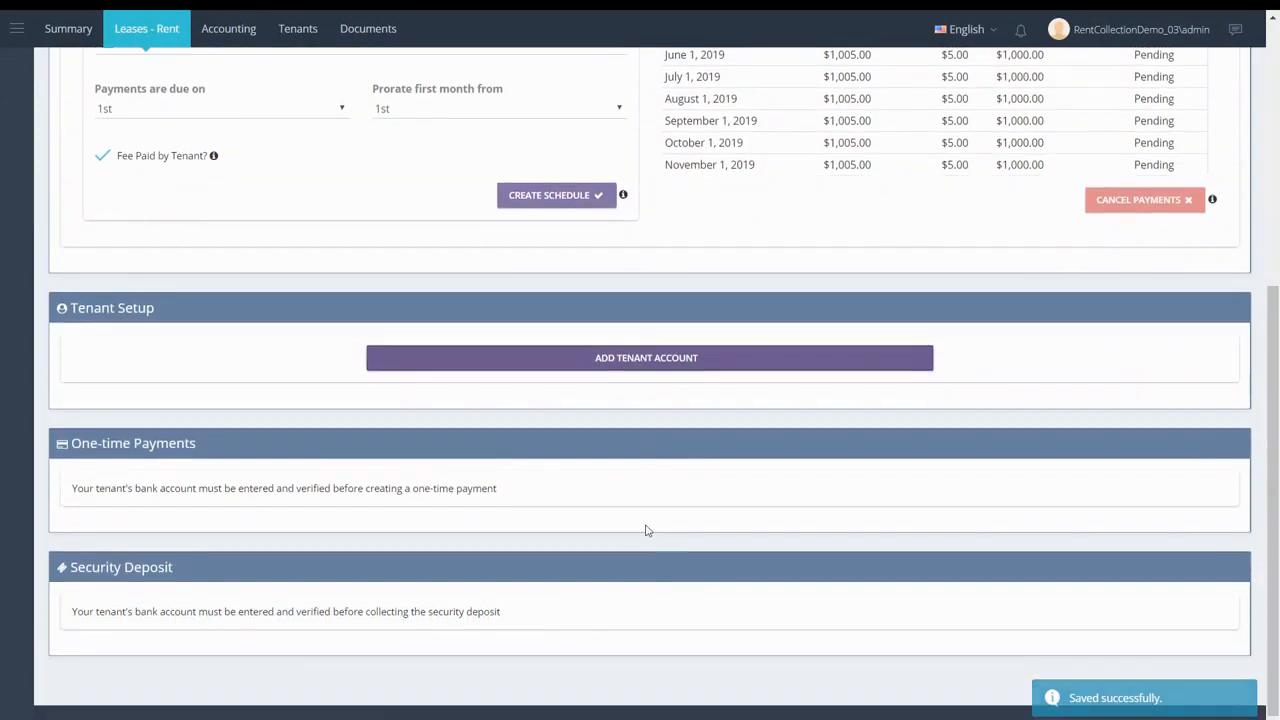
# - Add a tenant account with the tenant's first name, last name and e-mail, and send the payment invitation
pyautogui.click(630, 378)
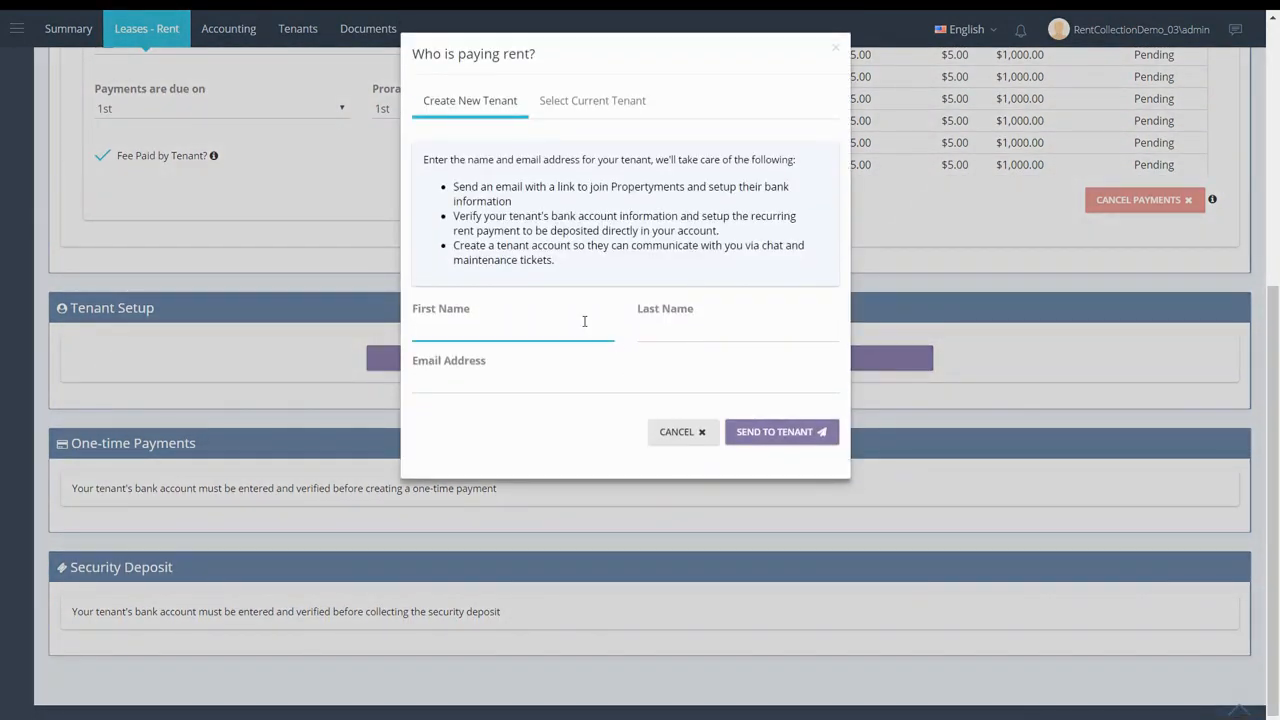
pyautogui.write('John')
pyautogui.press('Tab')
pyautogui.write('Smith')
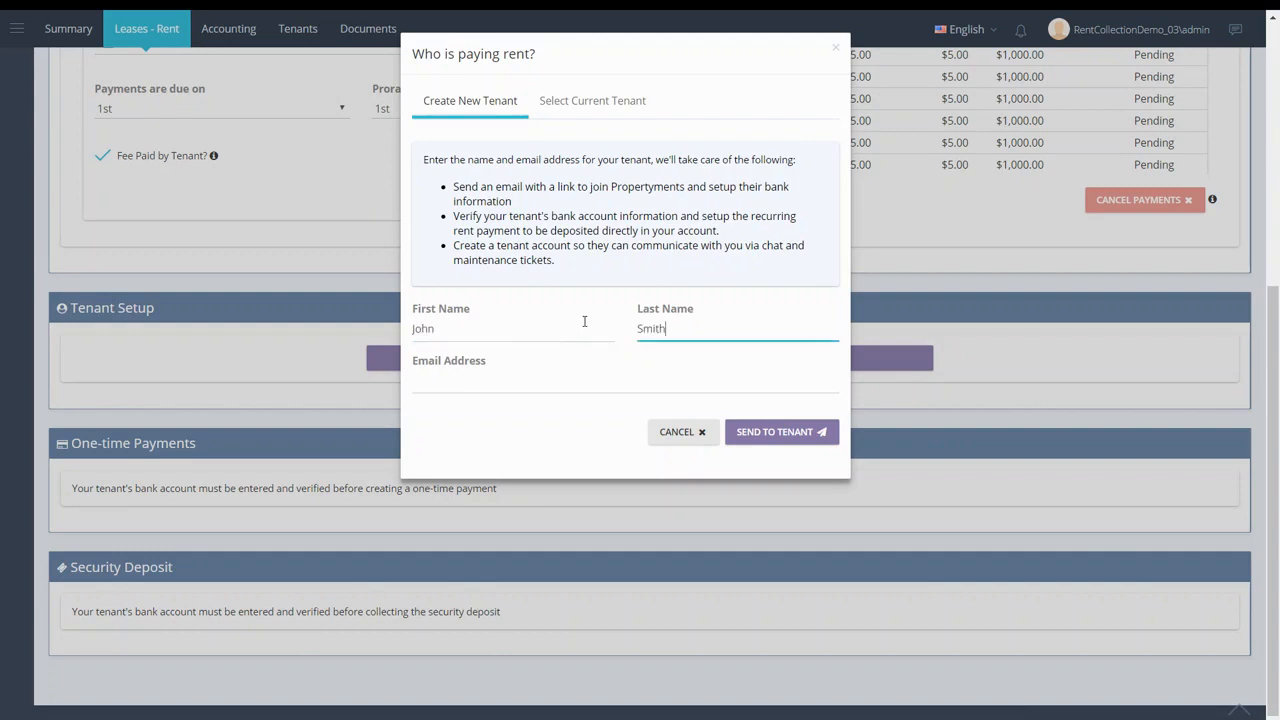
pyautogui.press('Tab')
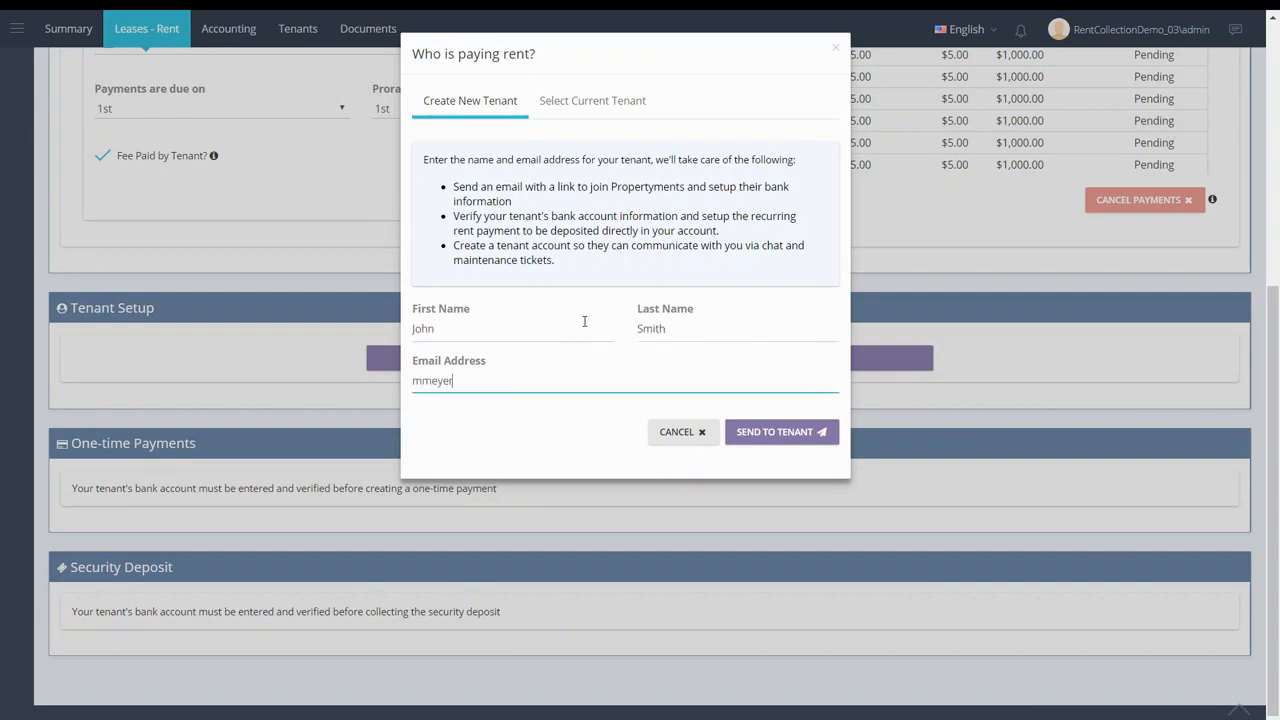
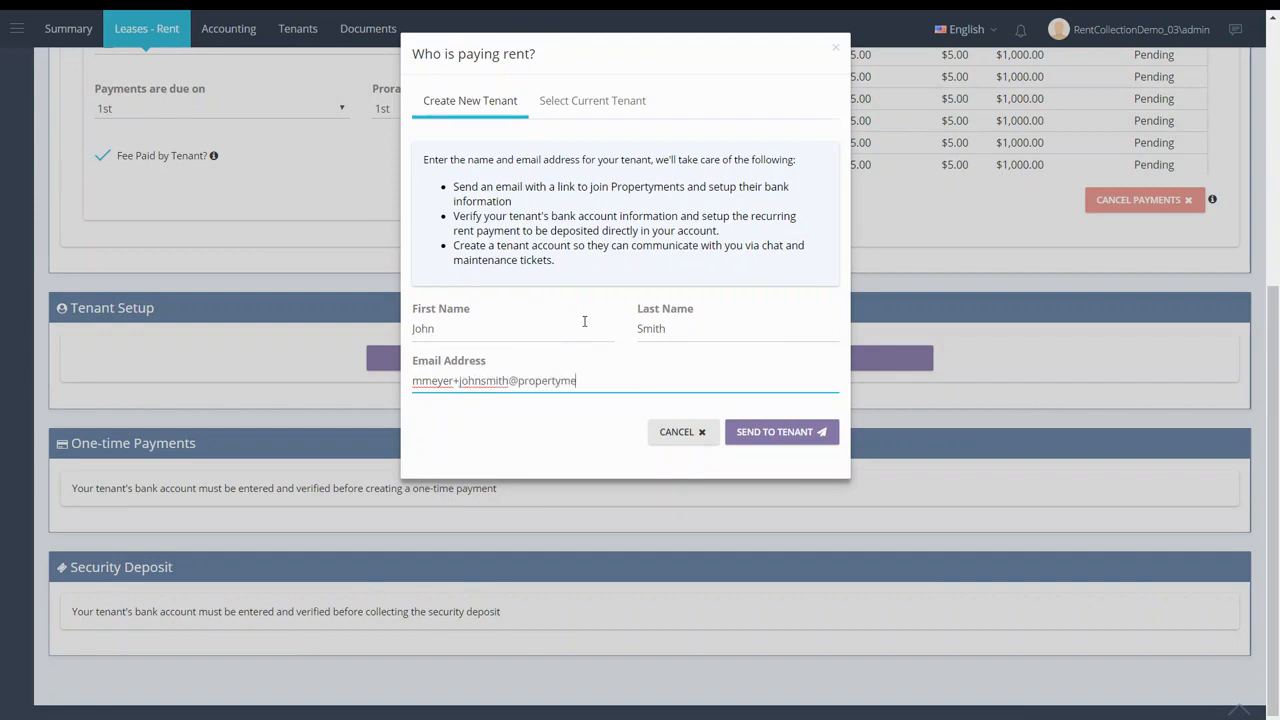
pyautogui.click(752, 432)
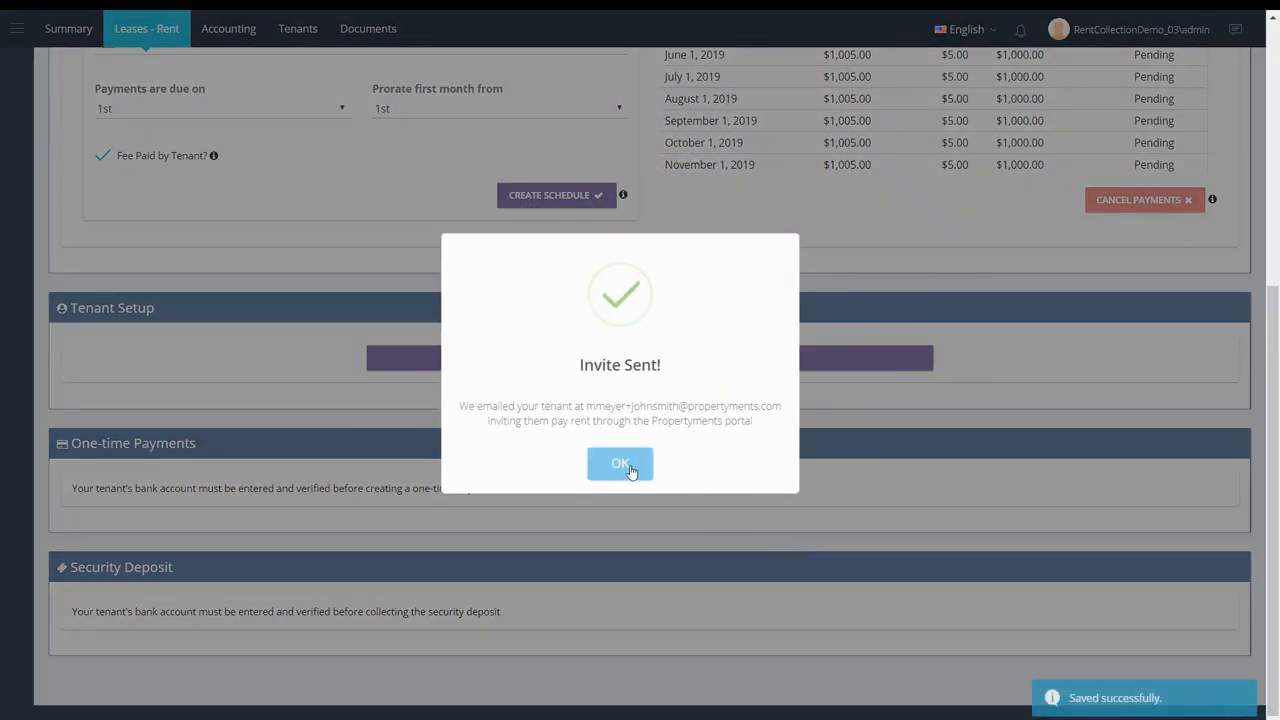
pyautogui.click(628, 466)
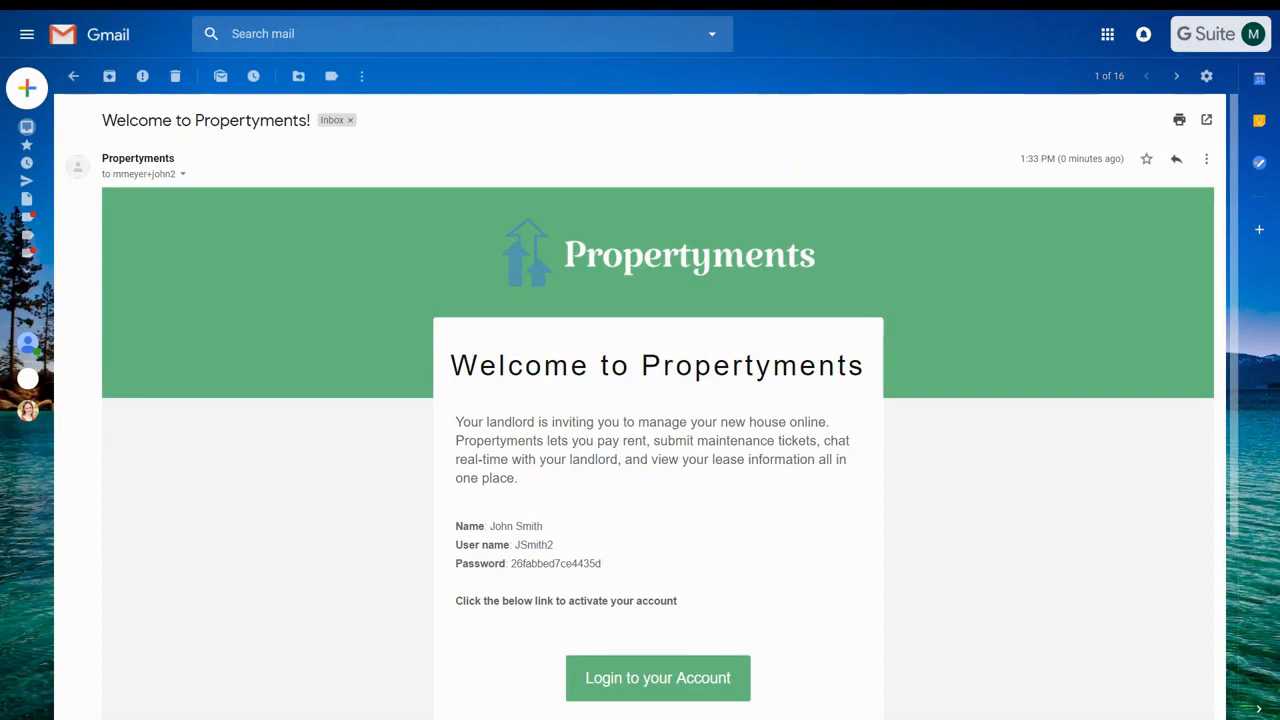
# - Copy the temporary password from the welcome email and follow its Login to your Account link
pyautogui.doubleClick(571, 563)
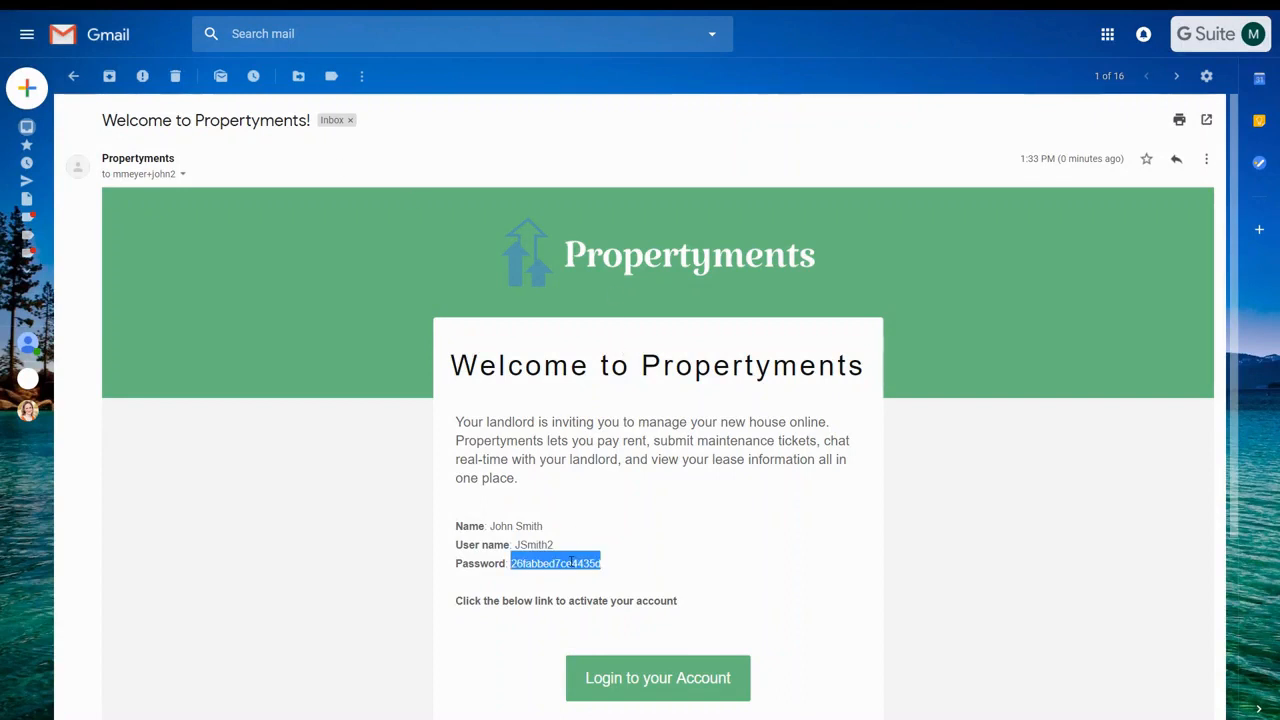
pyautogui.click(634, 677)
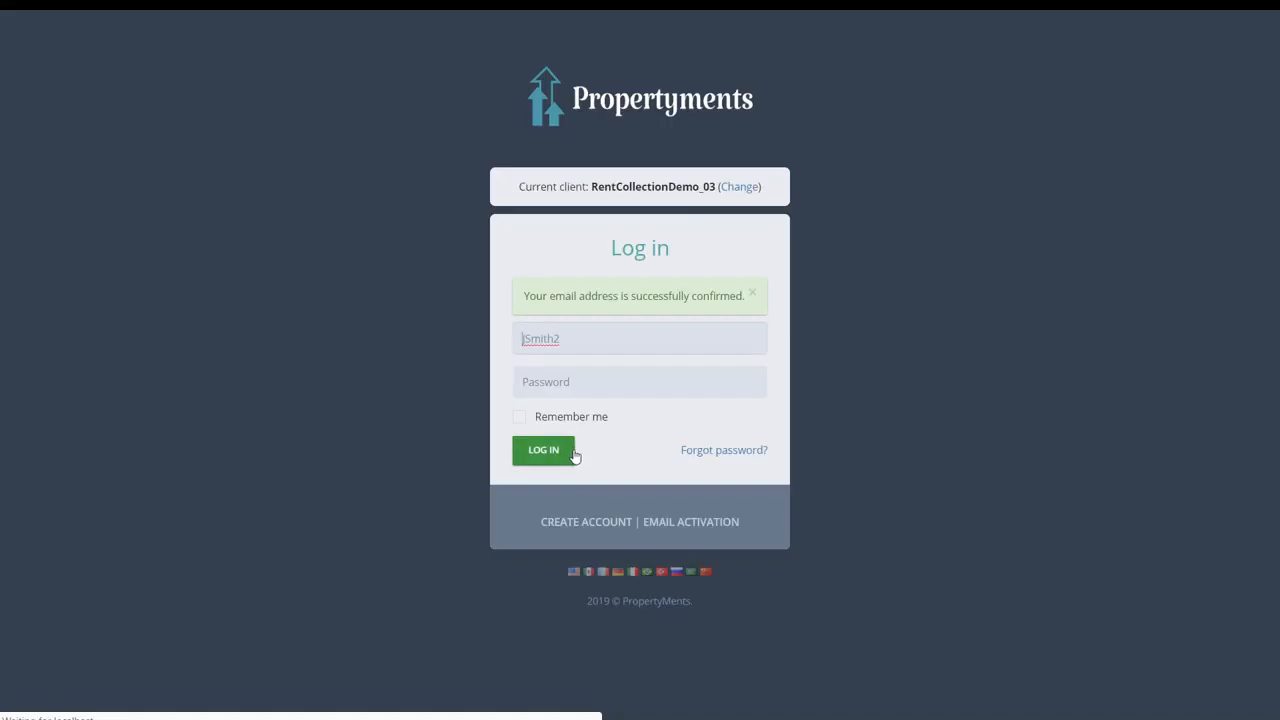
# - Log in as the tenant using the copied temporary password
pyautogui.click(589, 381)
pyautogui.hotkey('ctrl', 'v')
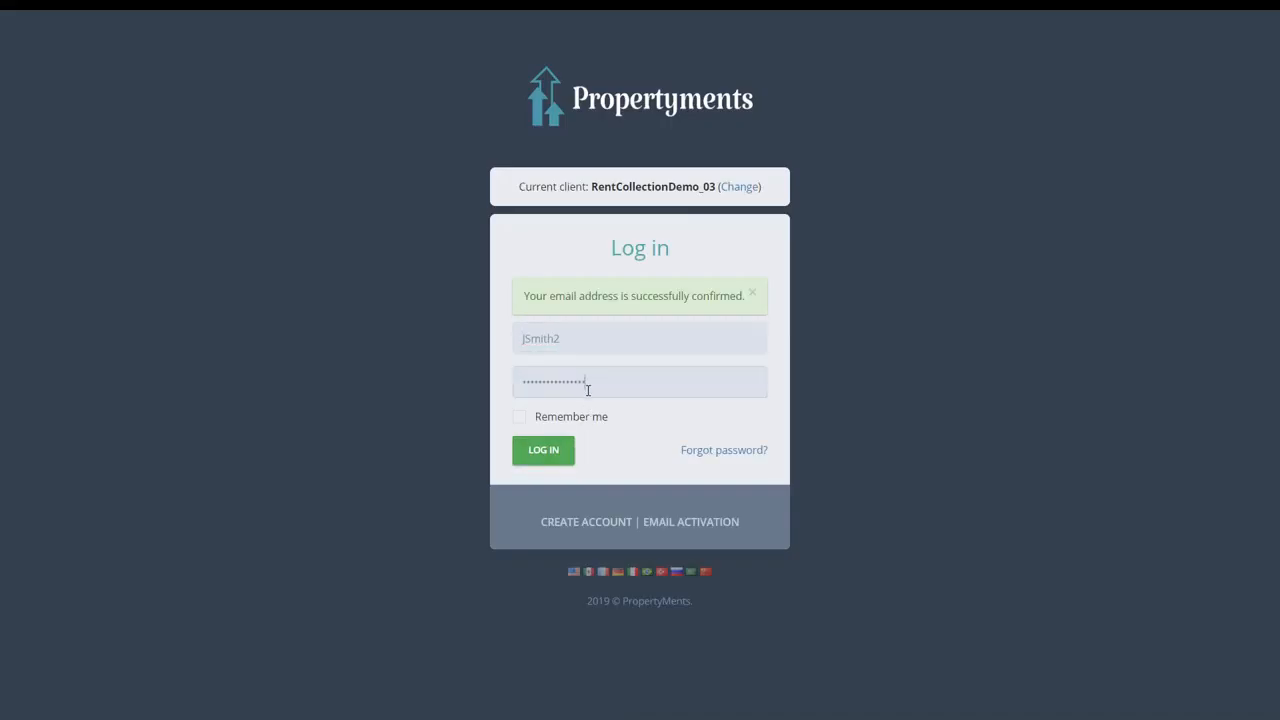
pyautogui.click(543, 450)
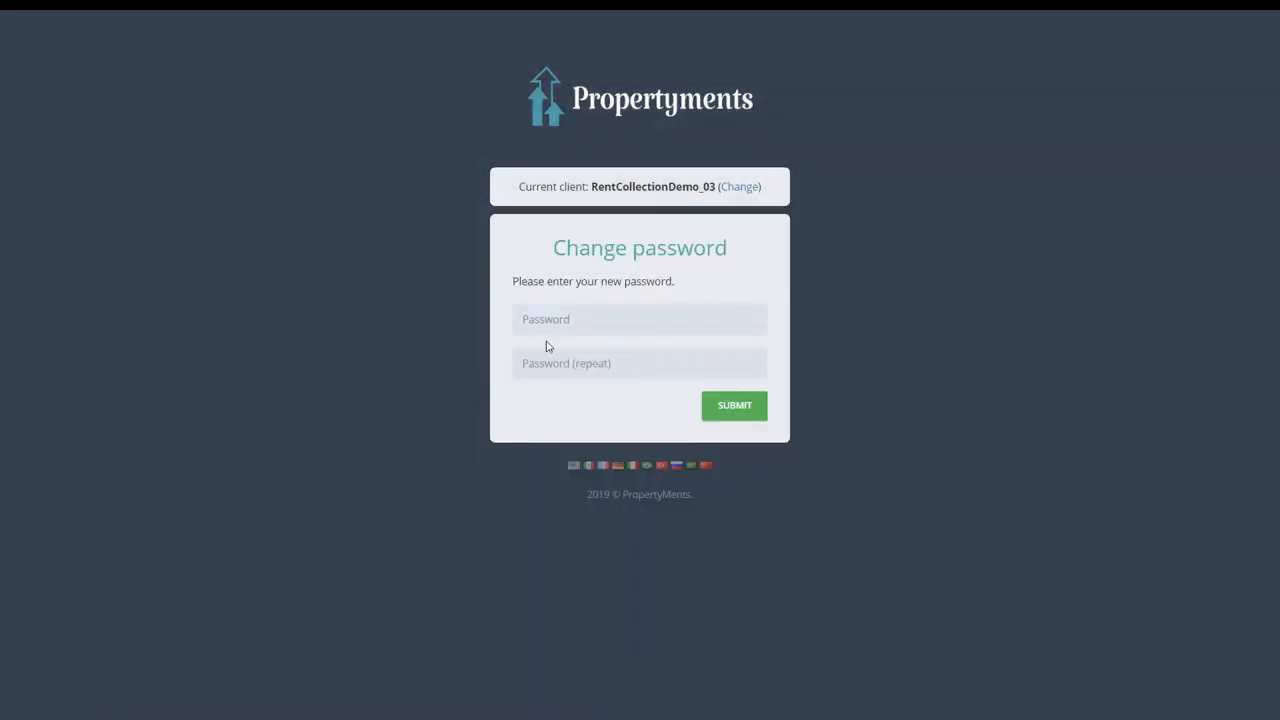
# - Set and confirm a new password for the tenant
pyautogui.click(556, 327)
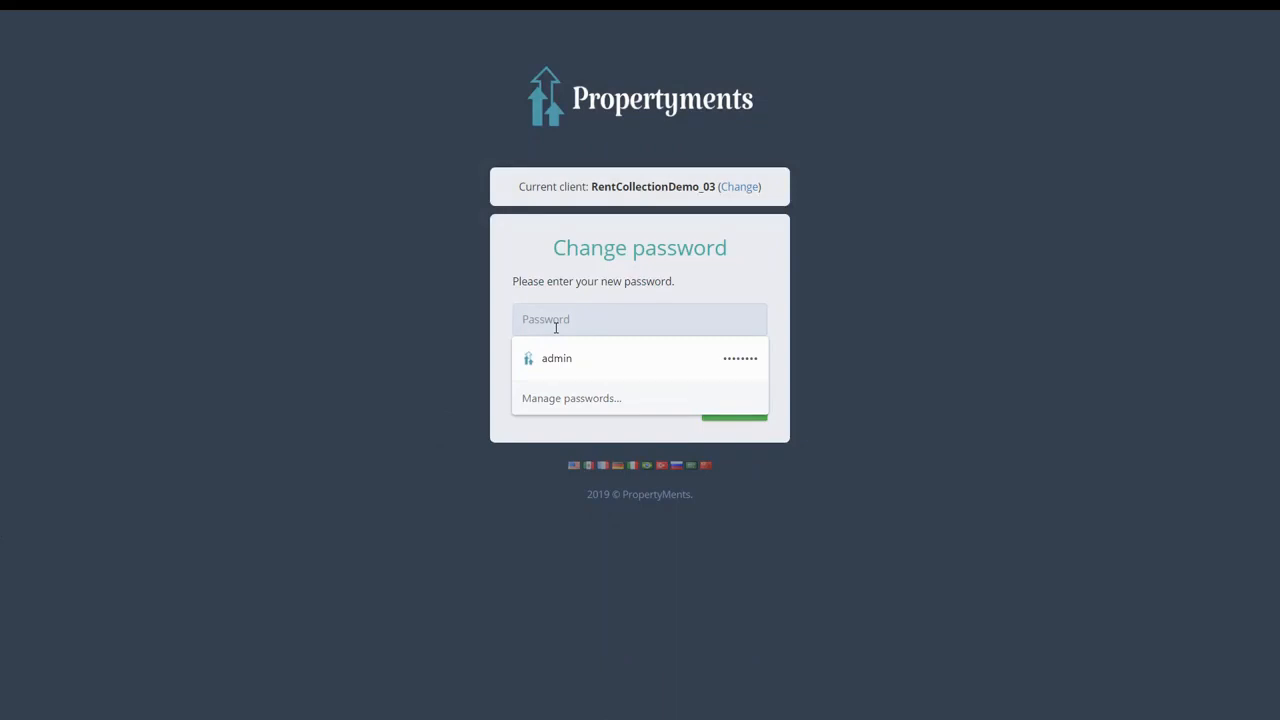
pyautogui.write('********')
pyautogui.press('Tab')
pyautogui.write('********')
pyautogui.press('Return')
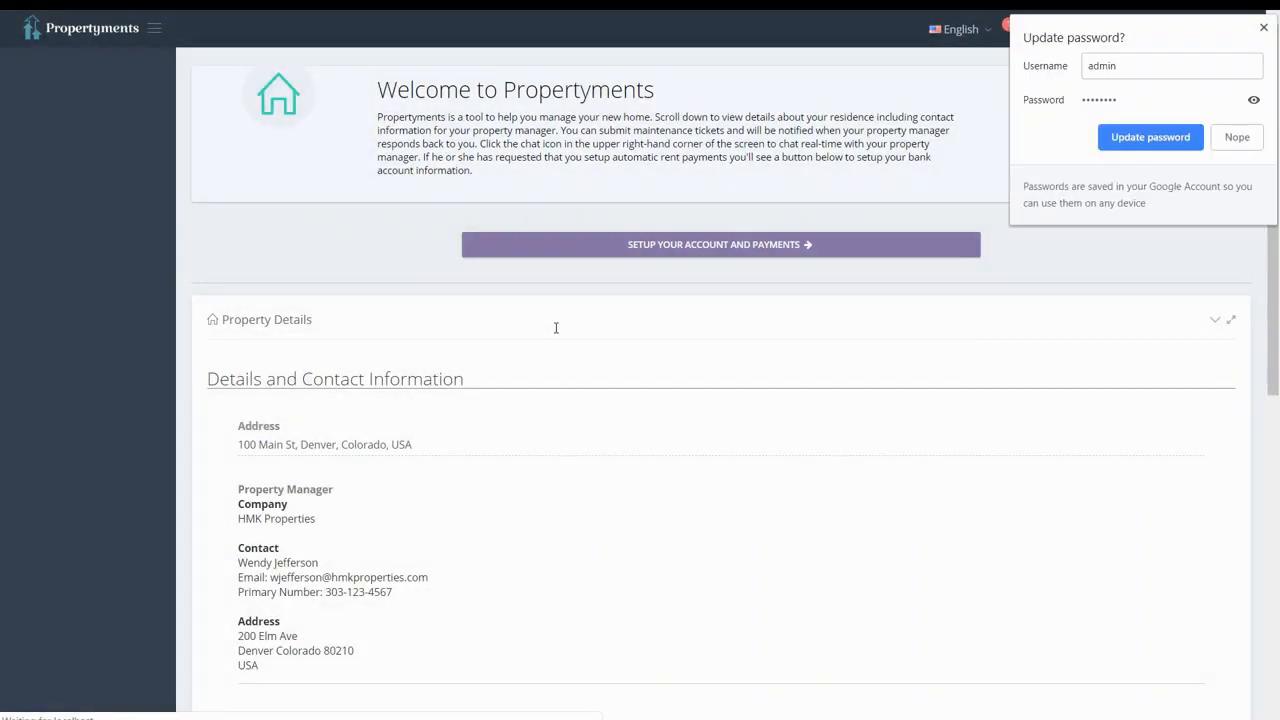
# - Decline saving the password in the browser and accept the $1,005 monthly payment terms
pyautogui.click(1239, 138)
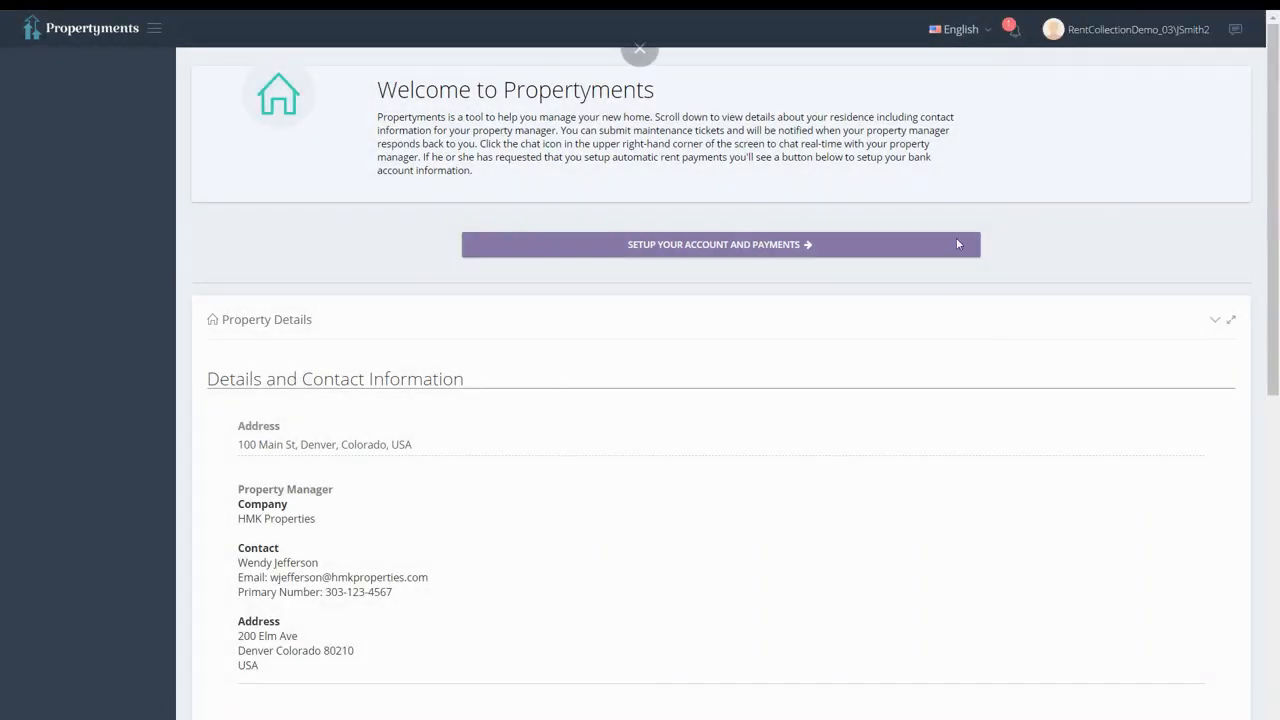
pyautogui.click(715, 245)
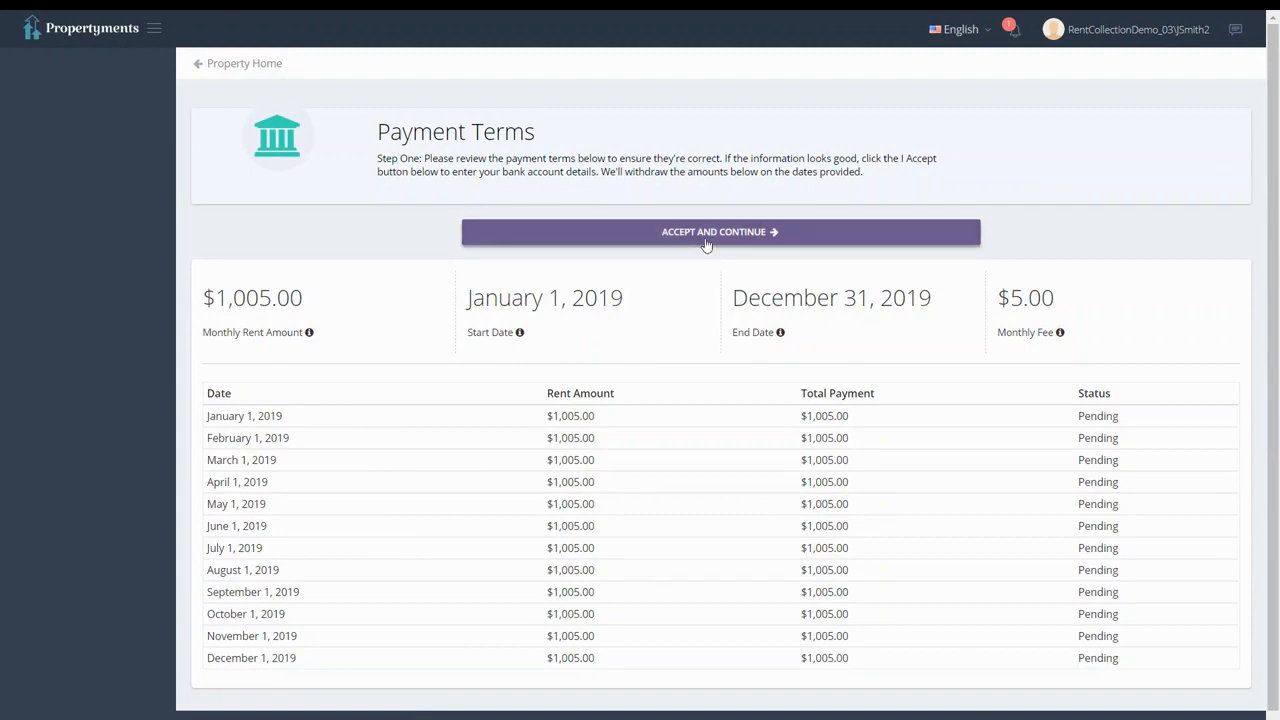
pyautogui.click(705, 241)
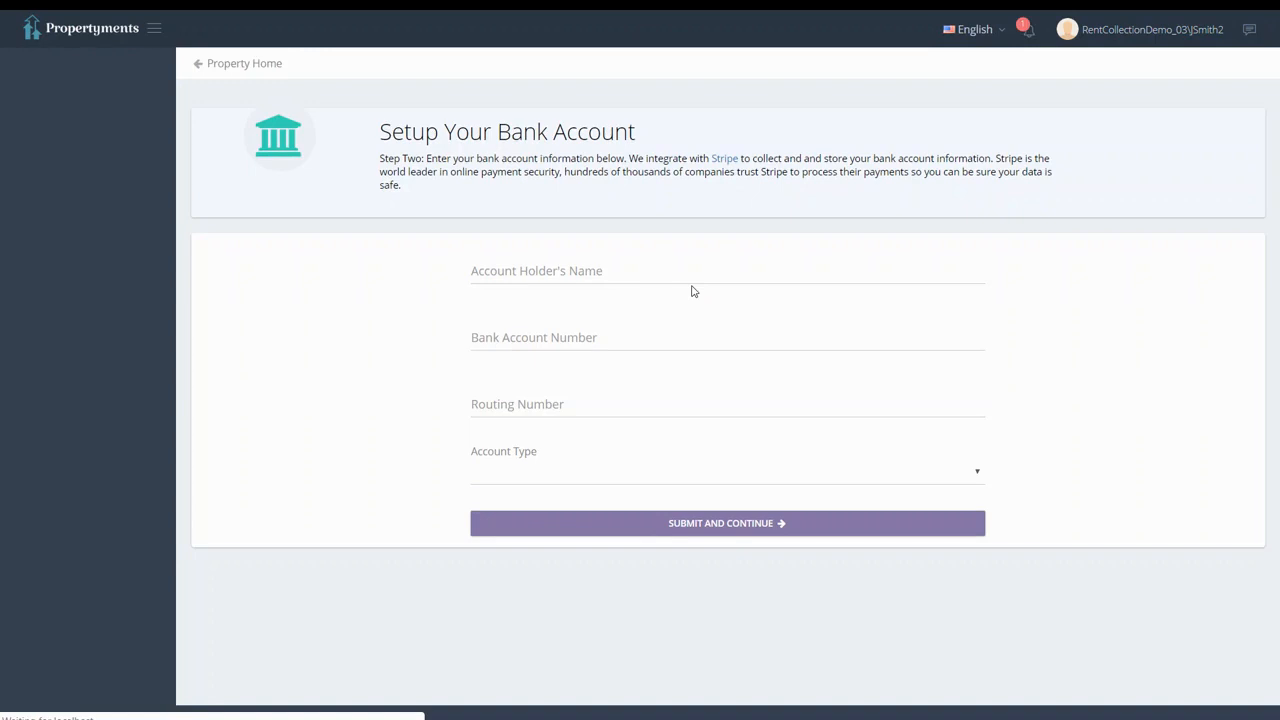
# - Enter the holder name, bank account number and routing number, choose Individual account type, and submit
pyautogui.click(640, 275)
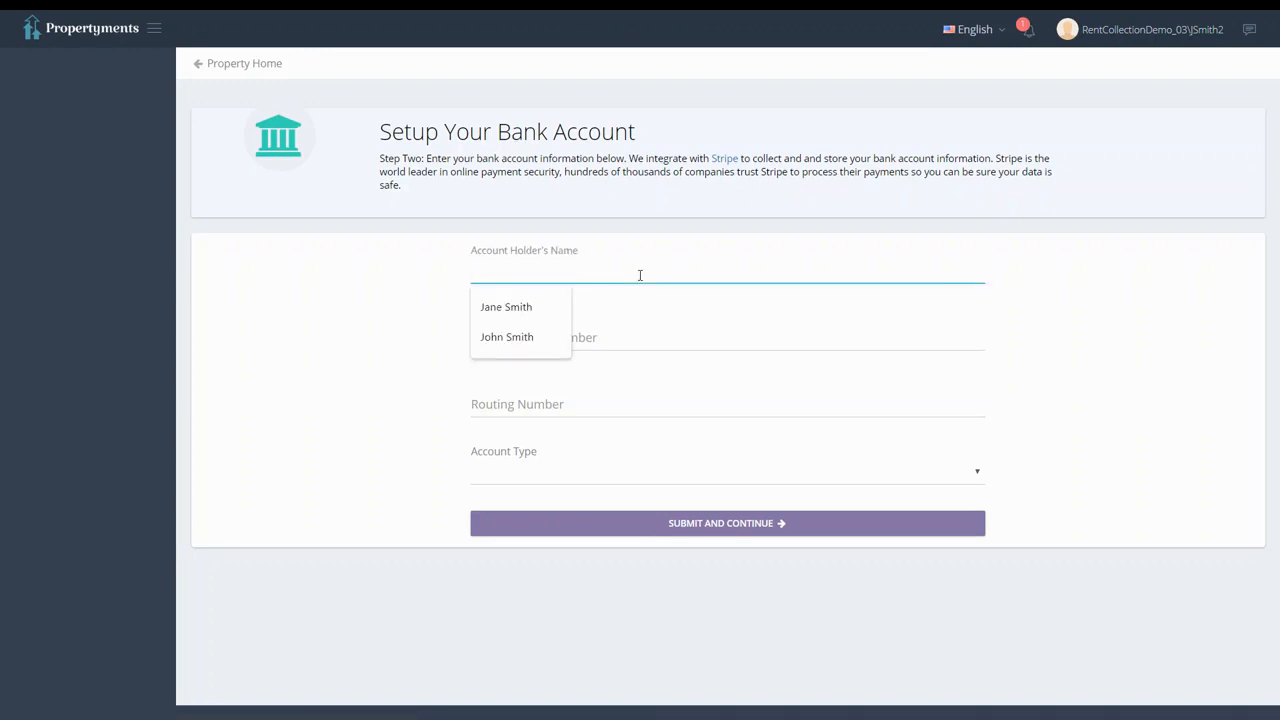
pyautogui.write('John Smith')
pyautogui.press('Tab')
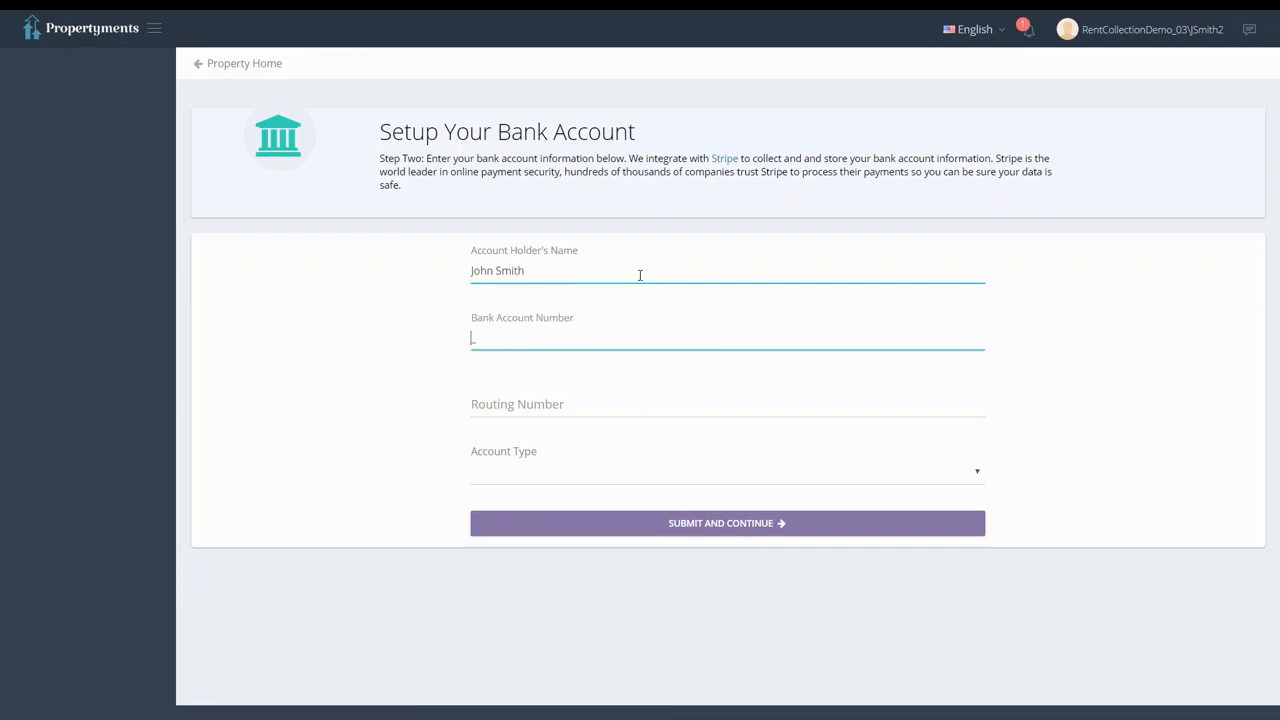
pyautogui.write('000123456789')
pyautogui.press('Tab')
pyautogui.write('110000000')
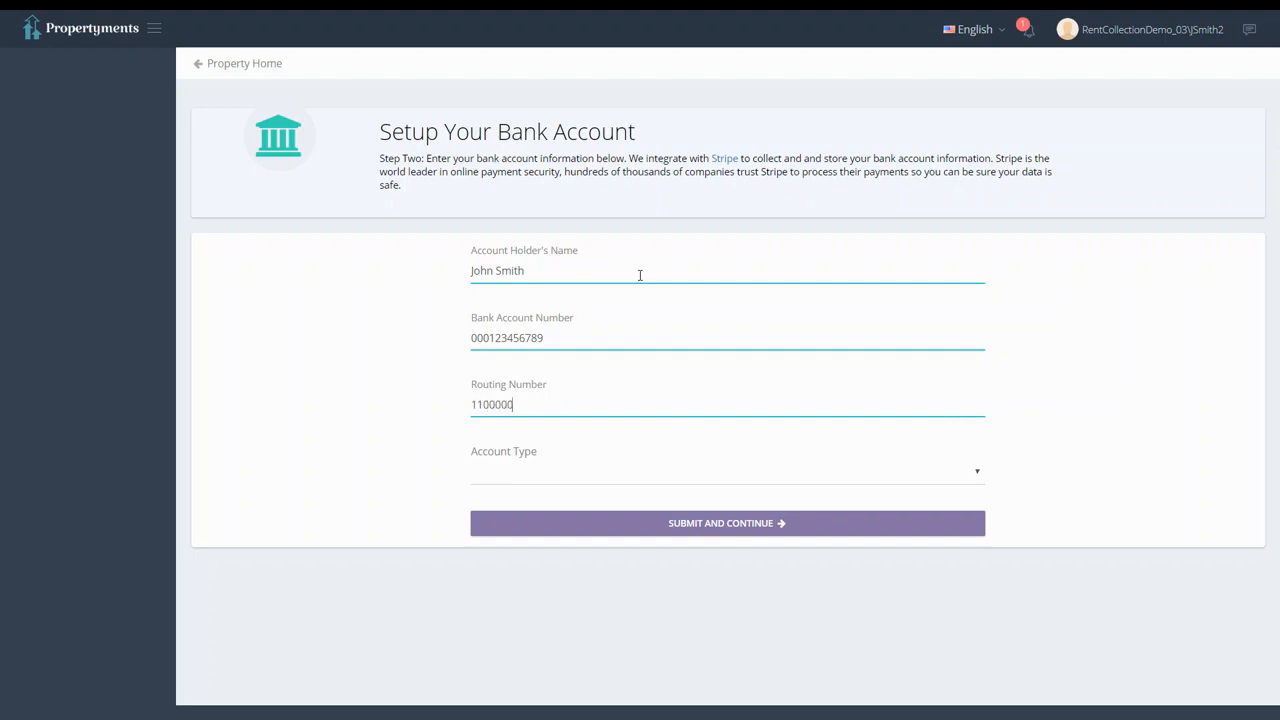
pyautogui.press('Tab')
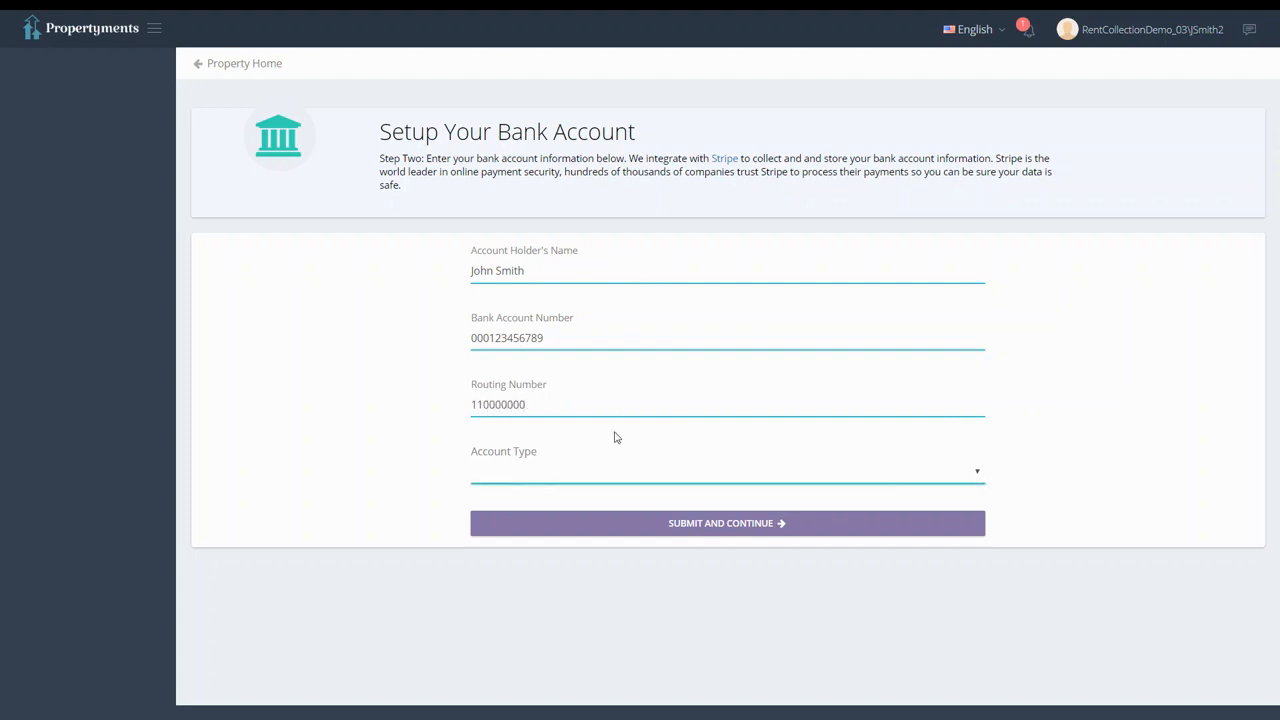
pyautogui.click(613, 474)
pyautogui.click(600, 506)
pyautogui.click(598, 527)
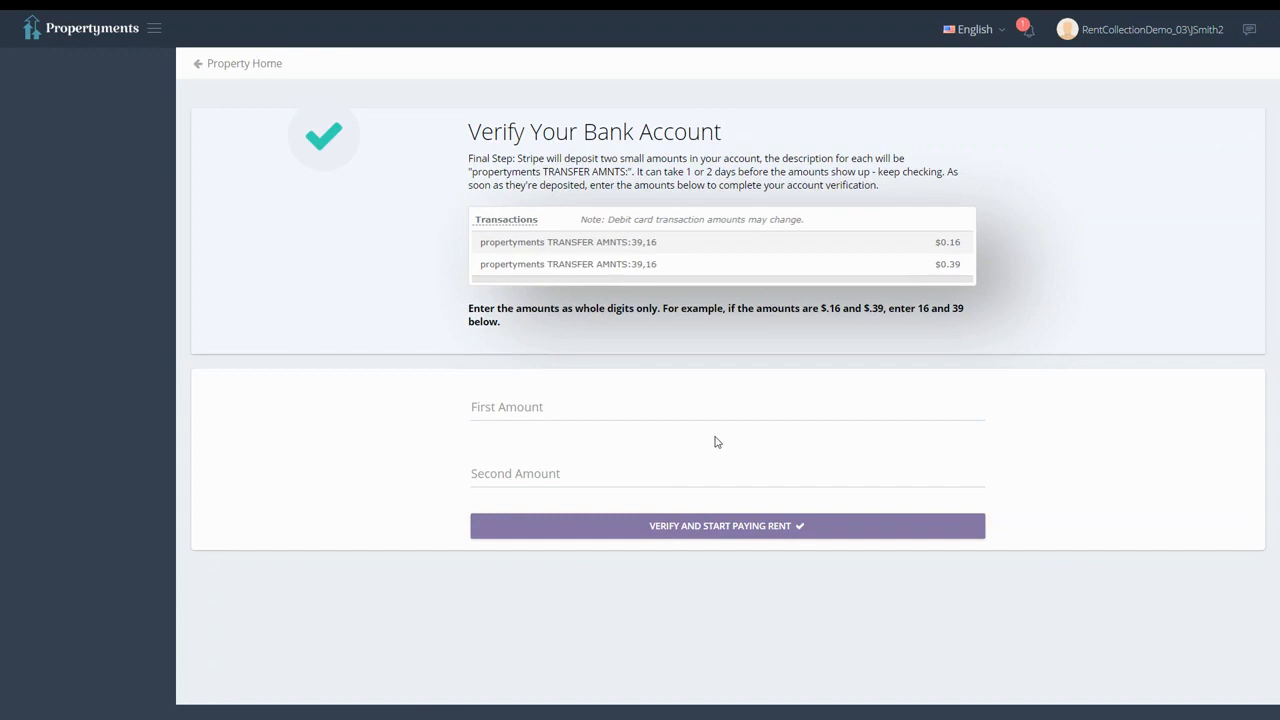
# - Verify the bank account with deposit amounts 32 and 45
pyautogui.click(719, 400)
pyautogui.click(702, 408)
pyautogui.write('32')
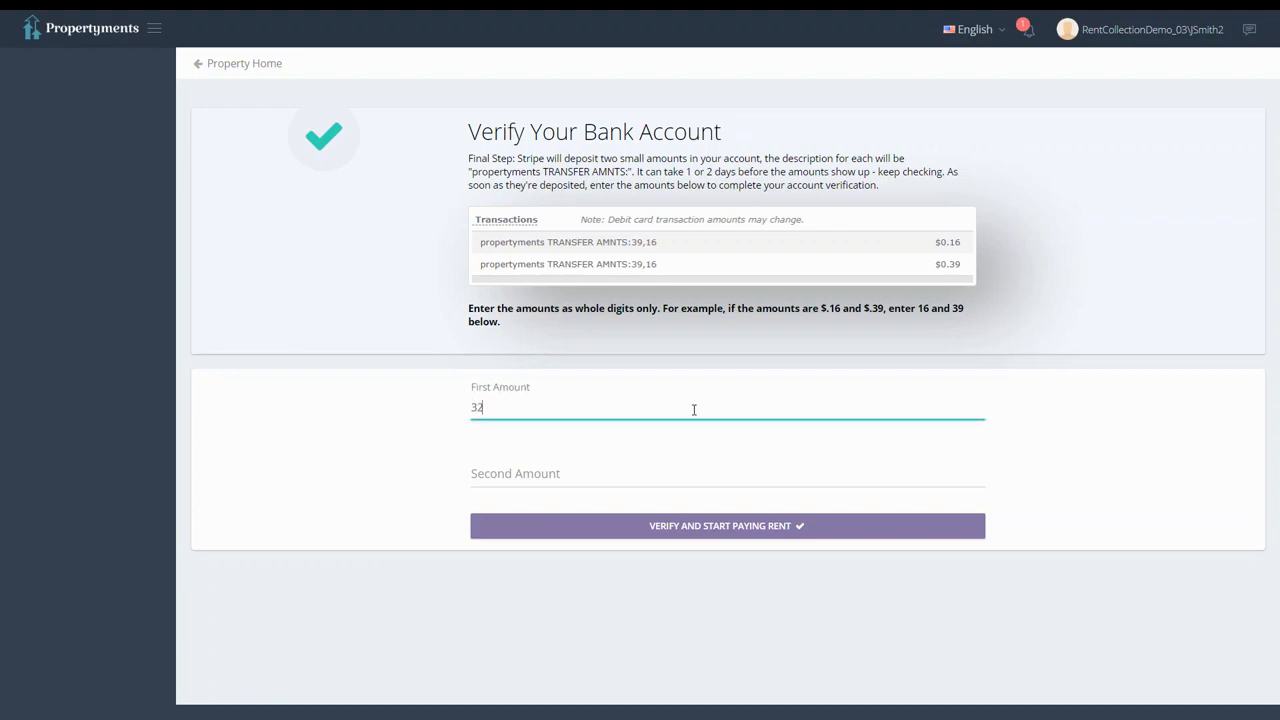
pyautogui.press('Tab')
pyautogui.write('45')
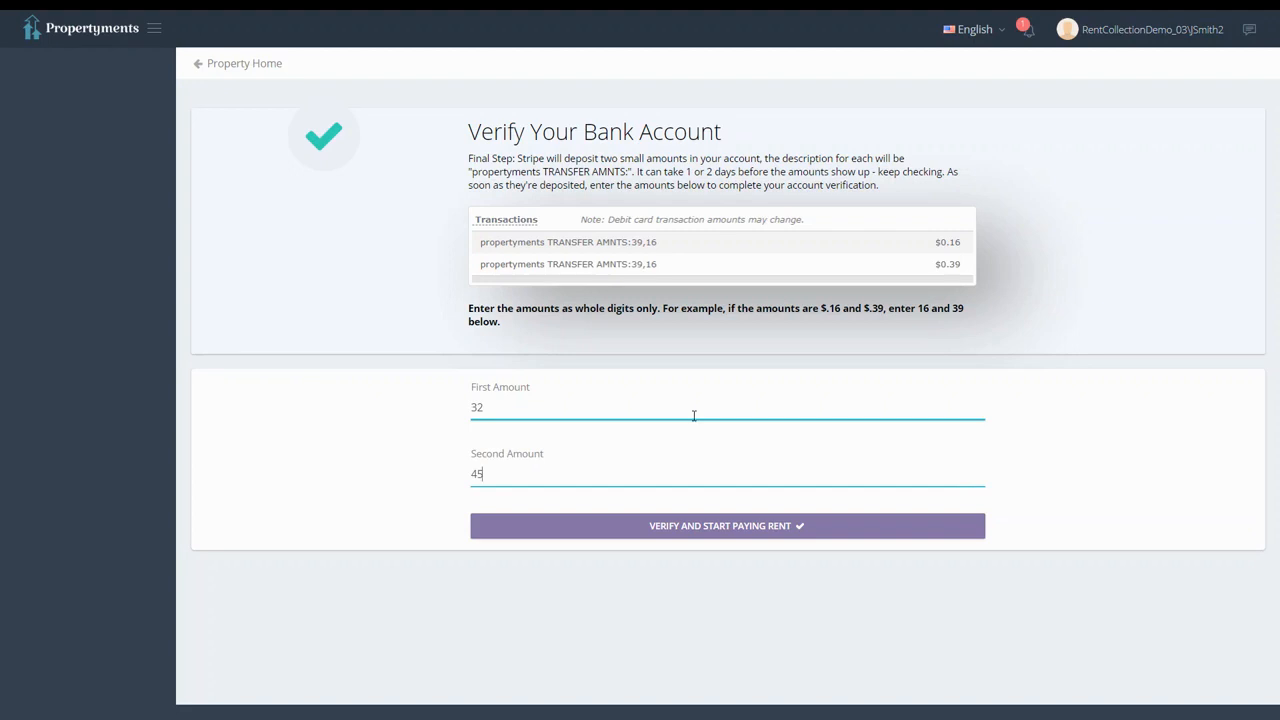
pyautogui.click(698, 530)
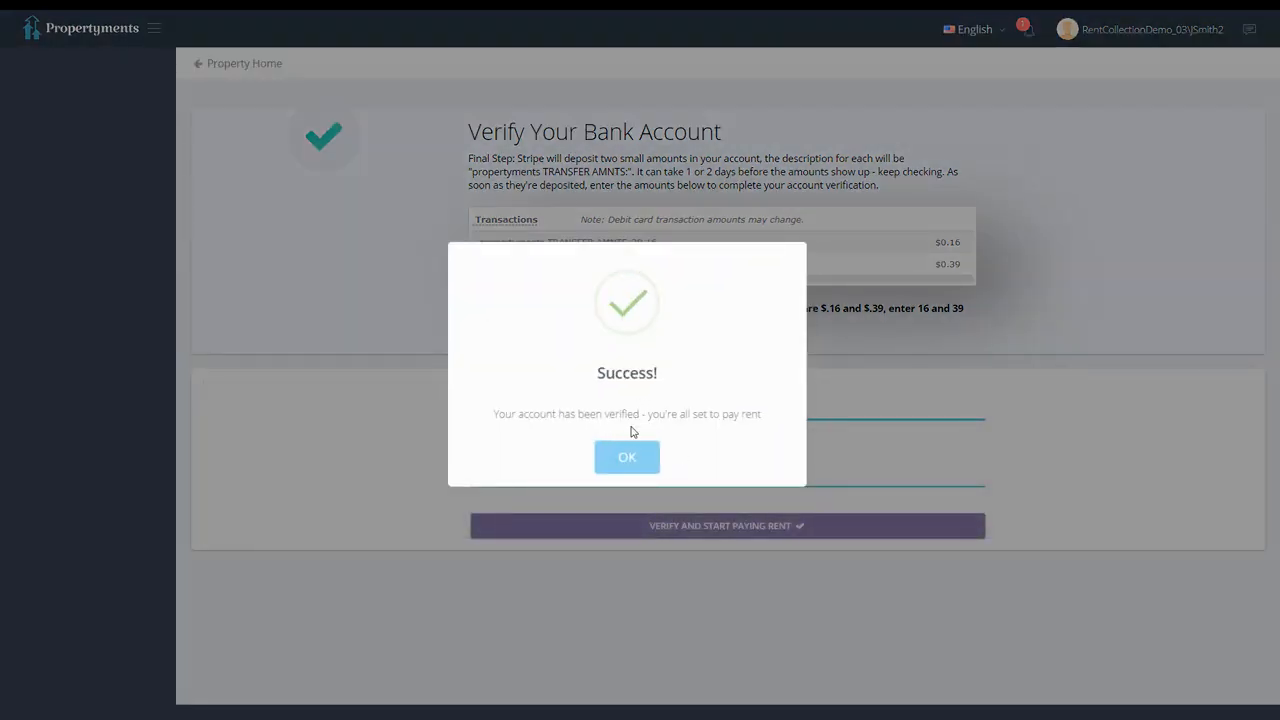
# - Review the current STRIPE TEST BANK individual account on the update page, then return to Property Home
pyautogui.click(627, 456)
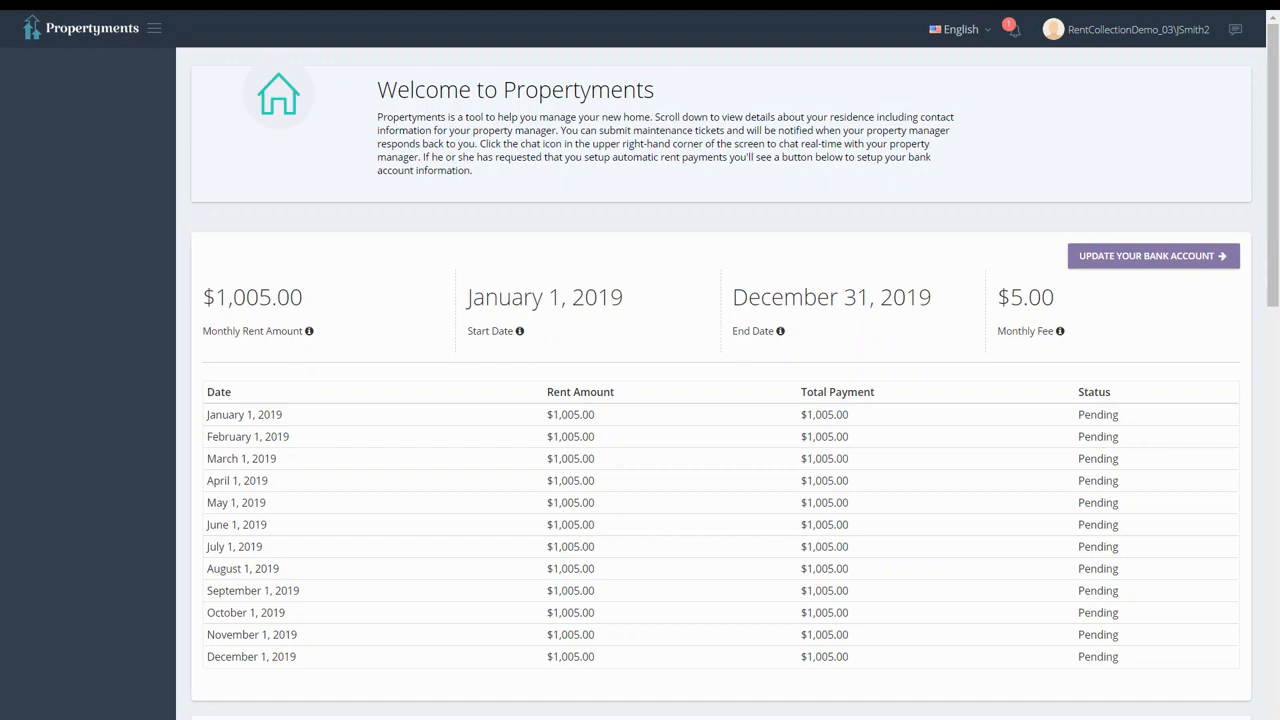
pyautogui.click(1105, 256)
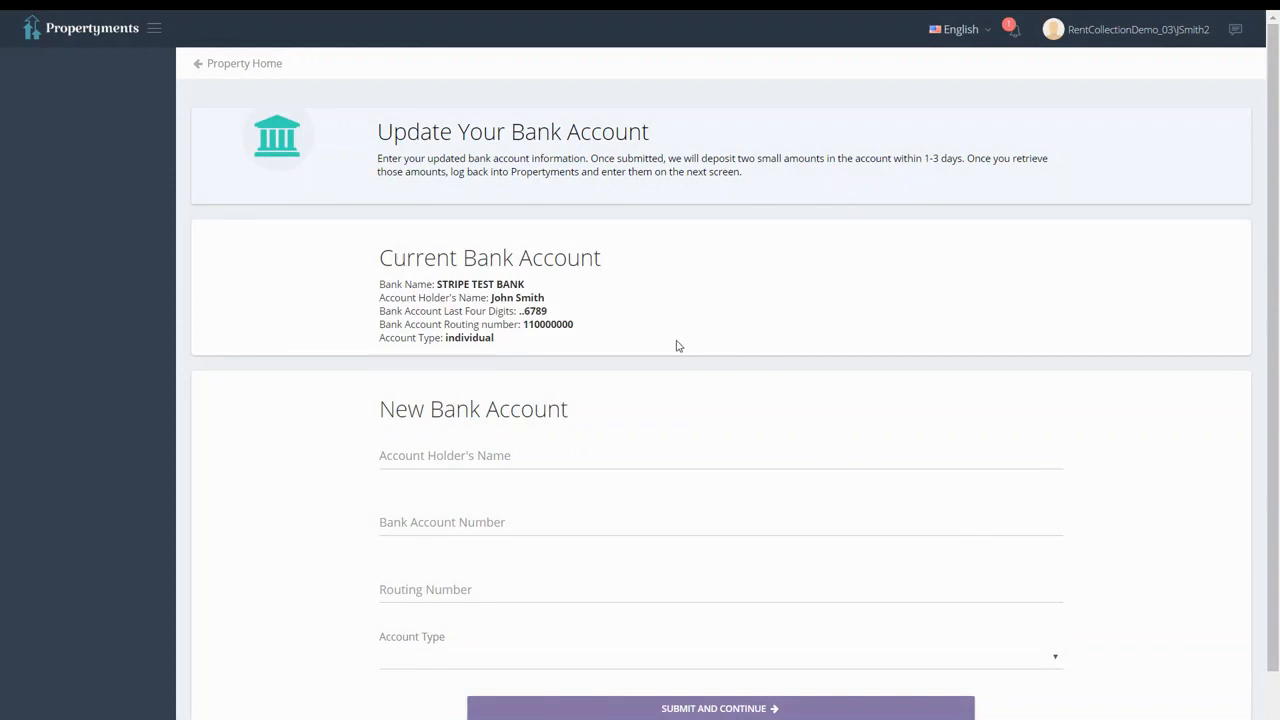
pyautogui.scroll(-1, 690, 335)
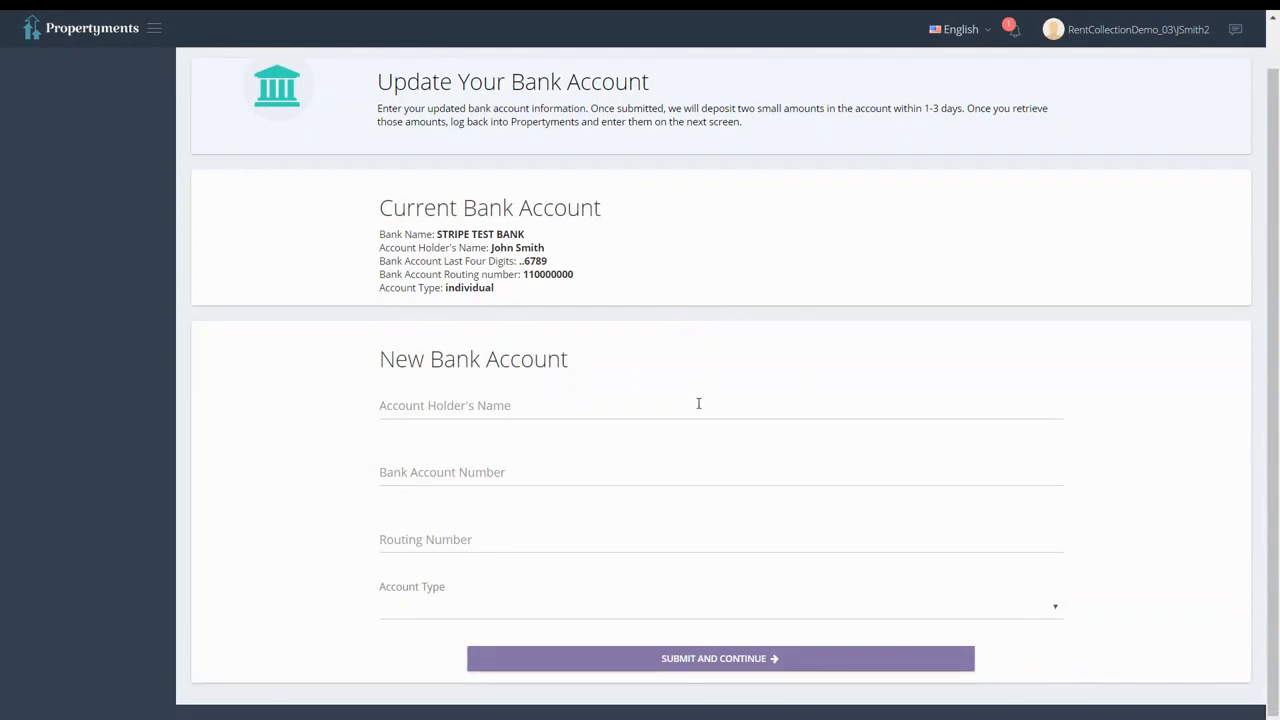
pyautogui.scroll(1, 702, 406)
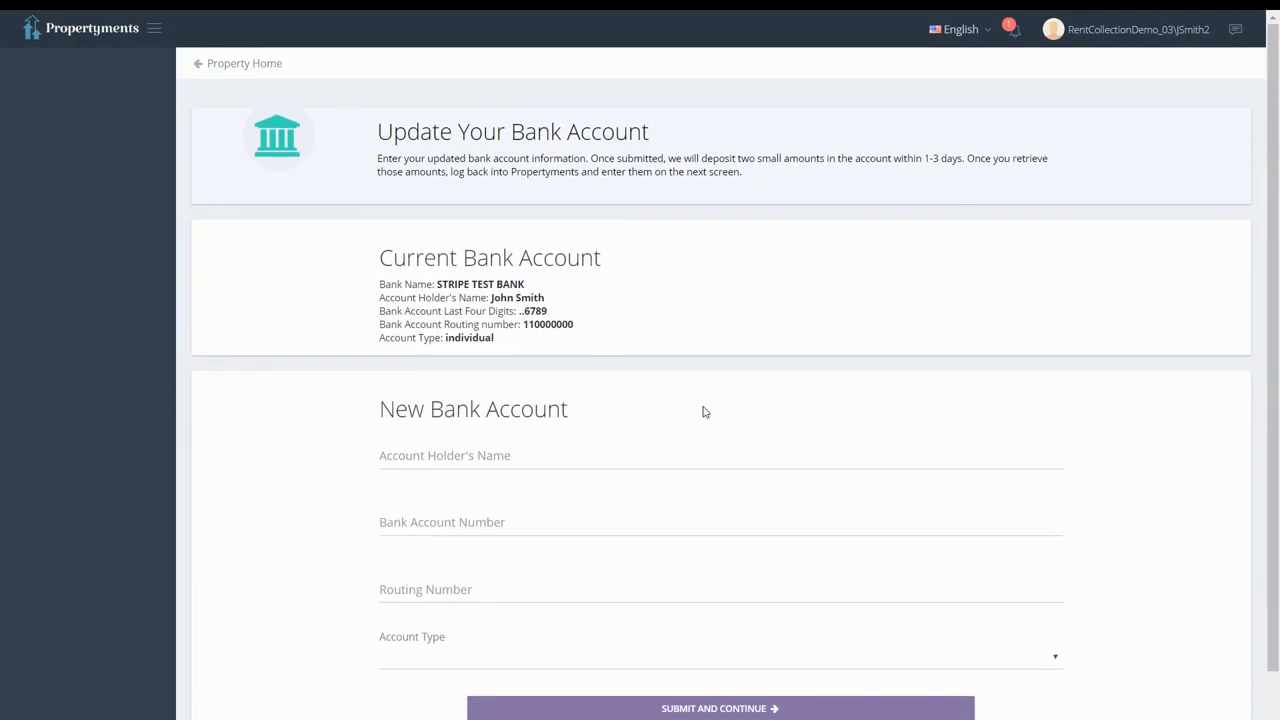
pyautogui.click(268, 66)
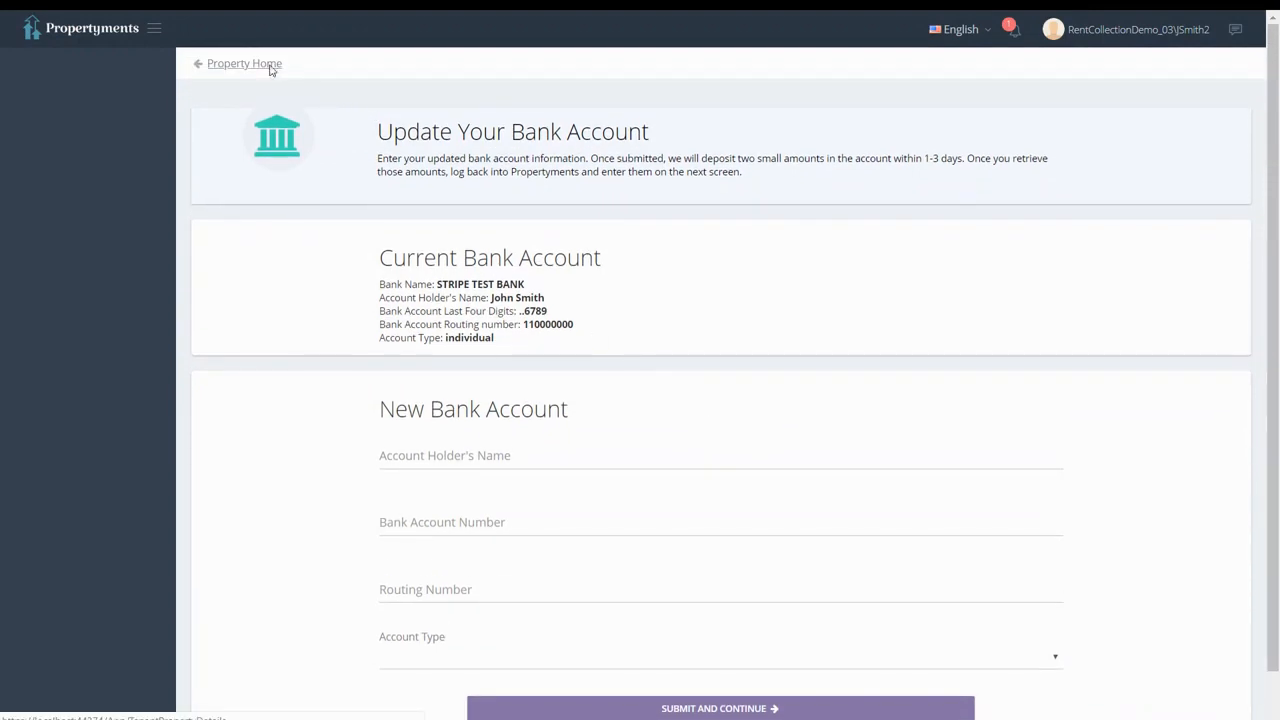